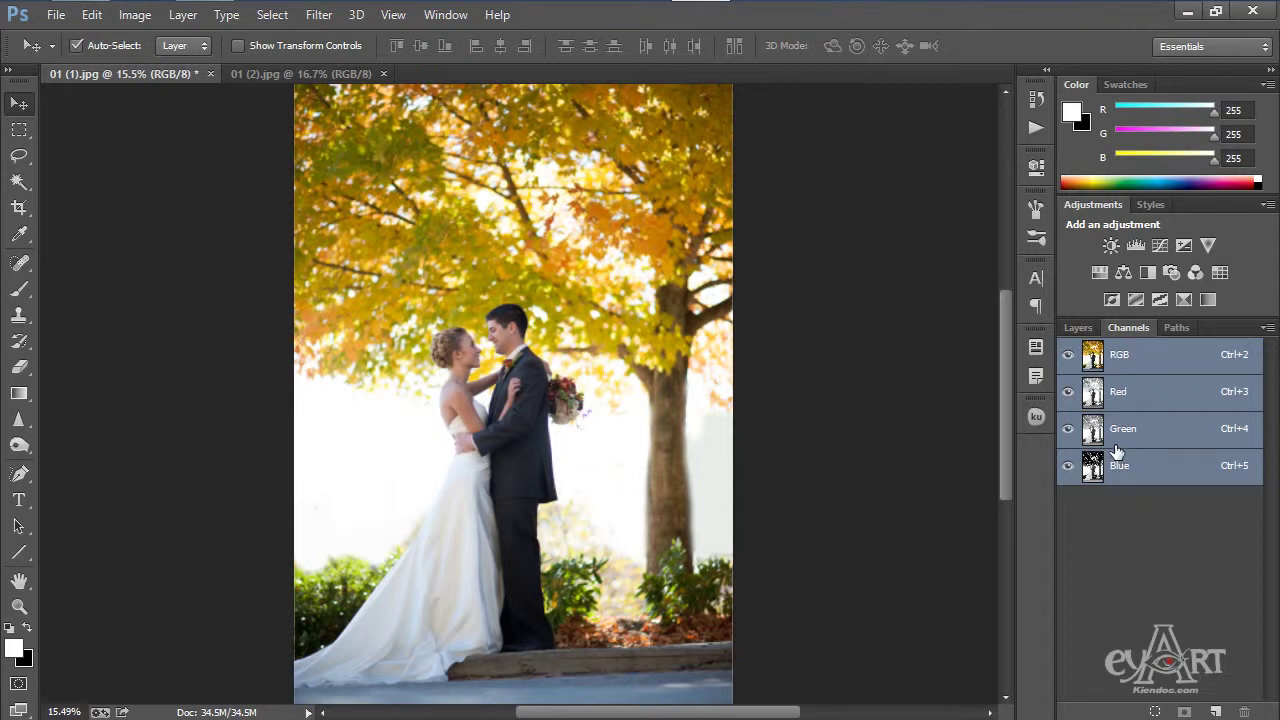
Duplicate the Blue channel and apply Levels to the copy with a midtone input of 0.11 and a white input of 244.
{"action": "left_click", "coordinate": [1130, 471]}
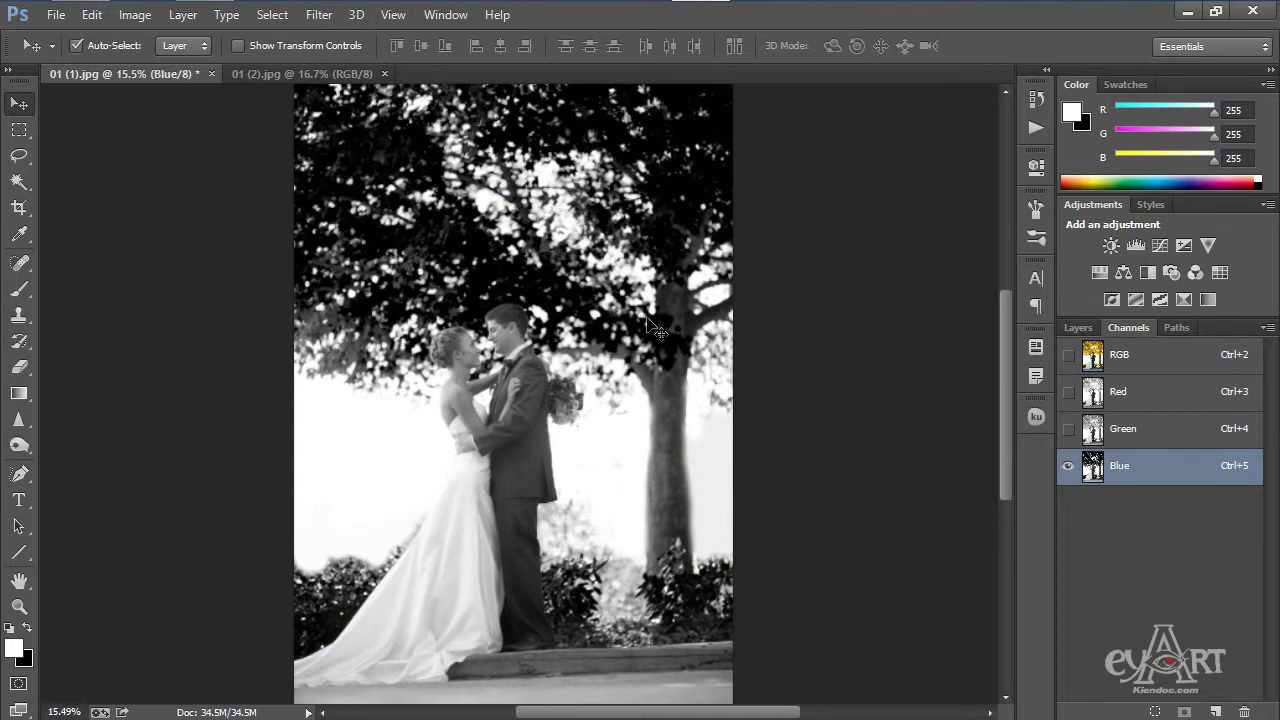
{"action": "left_click_drag", "start_coordinate": [1197, 474], "coordinate": [1216, 712]}
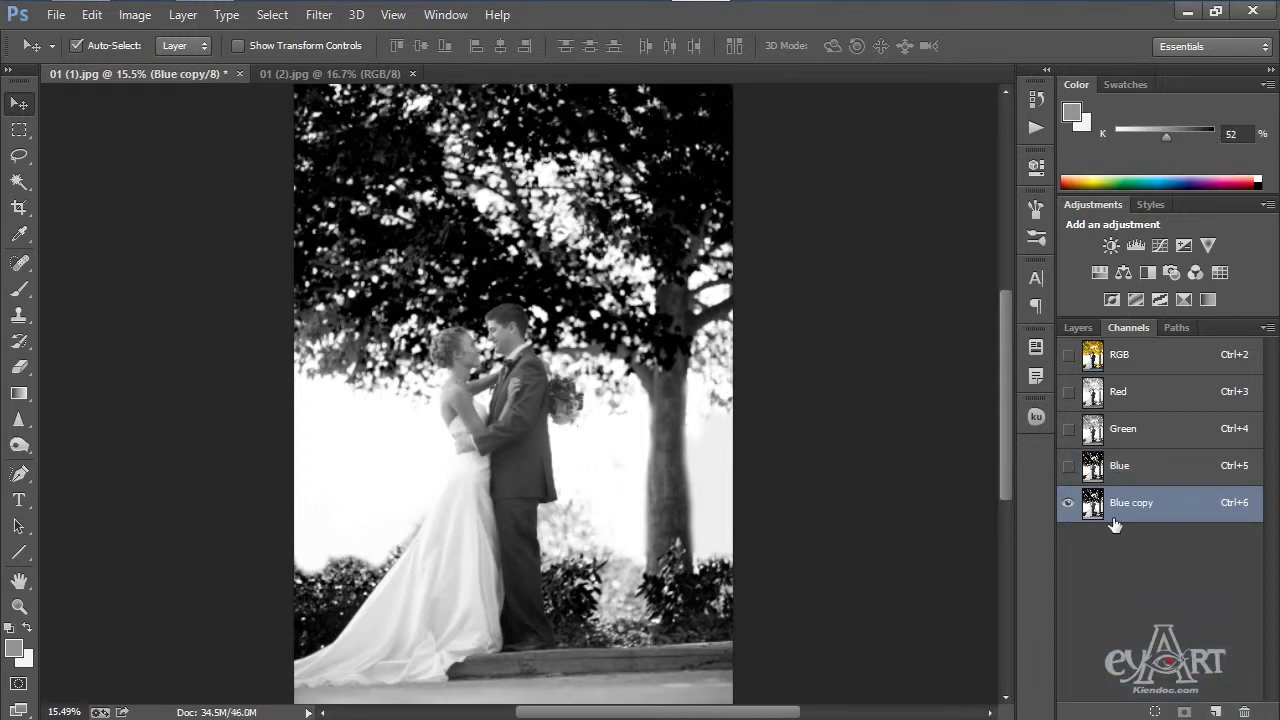
{"action": "left_click", "coordinate": [134, 14]}
{"action": "mouse_move", "coordinate": [176, 75]}
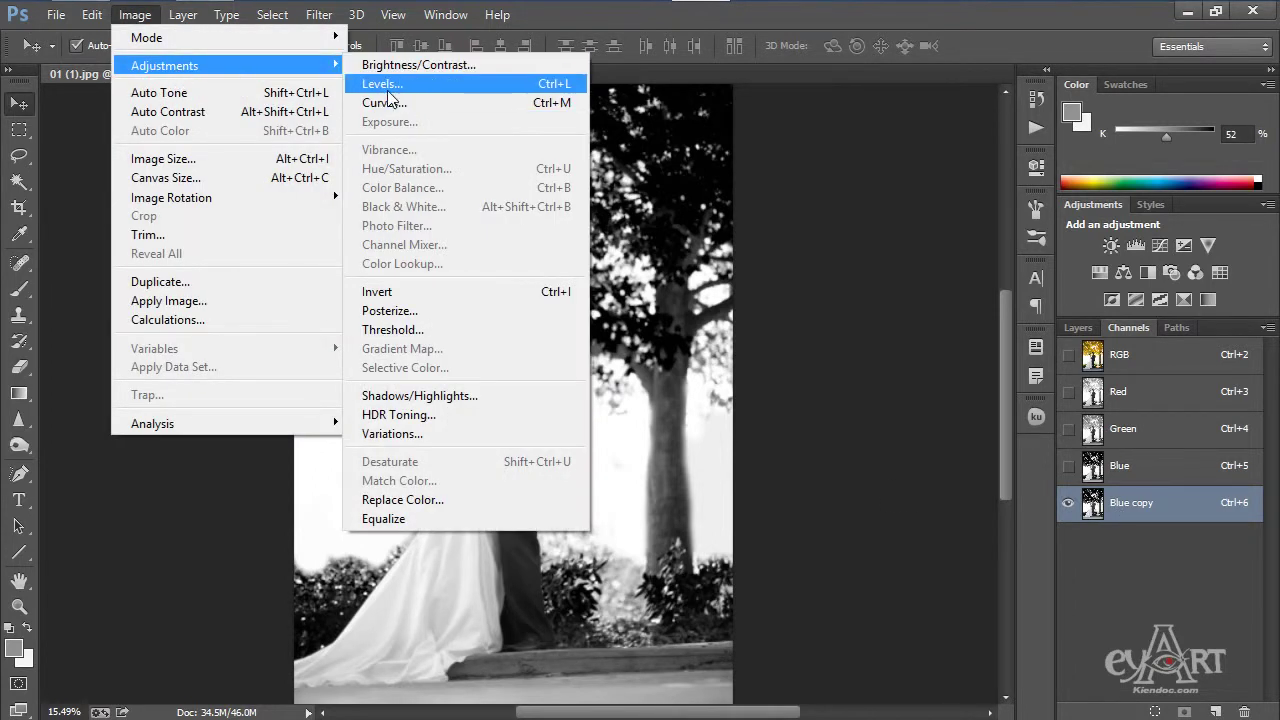
{"action": "left_click", "coordinate": [489, 88]}
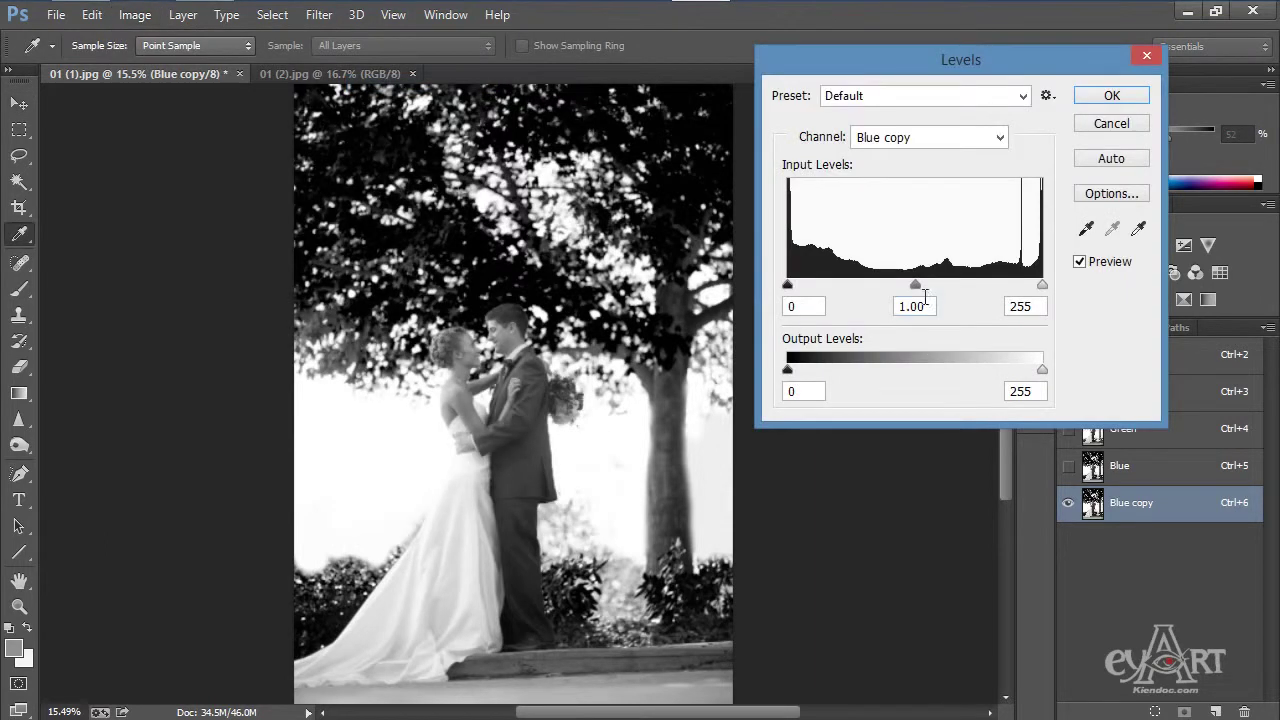
{"action": "left_click_drag", "start_coordinate": [916, 285], "coordinate": [1002, 281]}
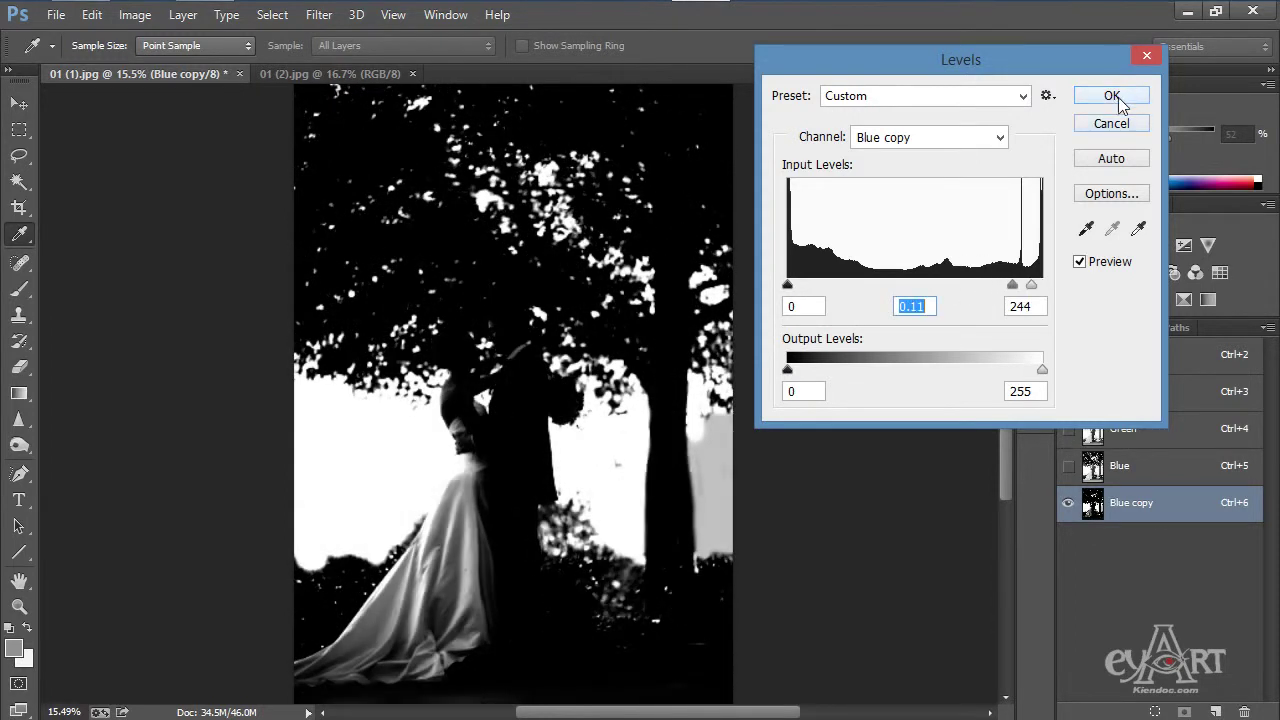
{"action": "left_click", "coordinate": [1112, 96]}
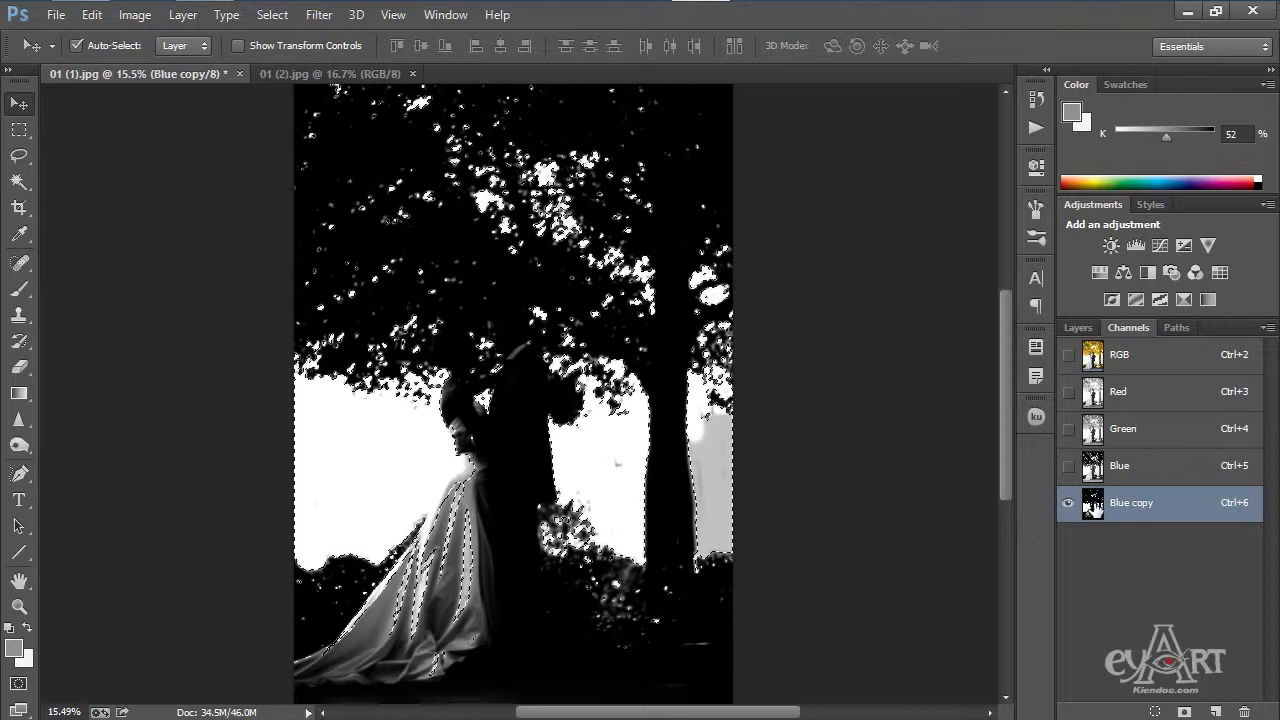
With the Blue copy channel loaded as a selection, return to the RGB composite and add a new layer above the Background.
{"action": "left_click", "coordinate": [1133, 357]}
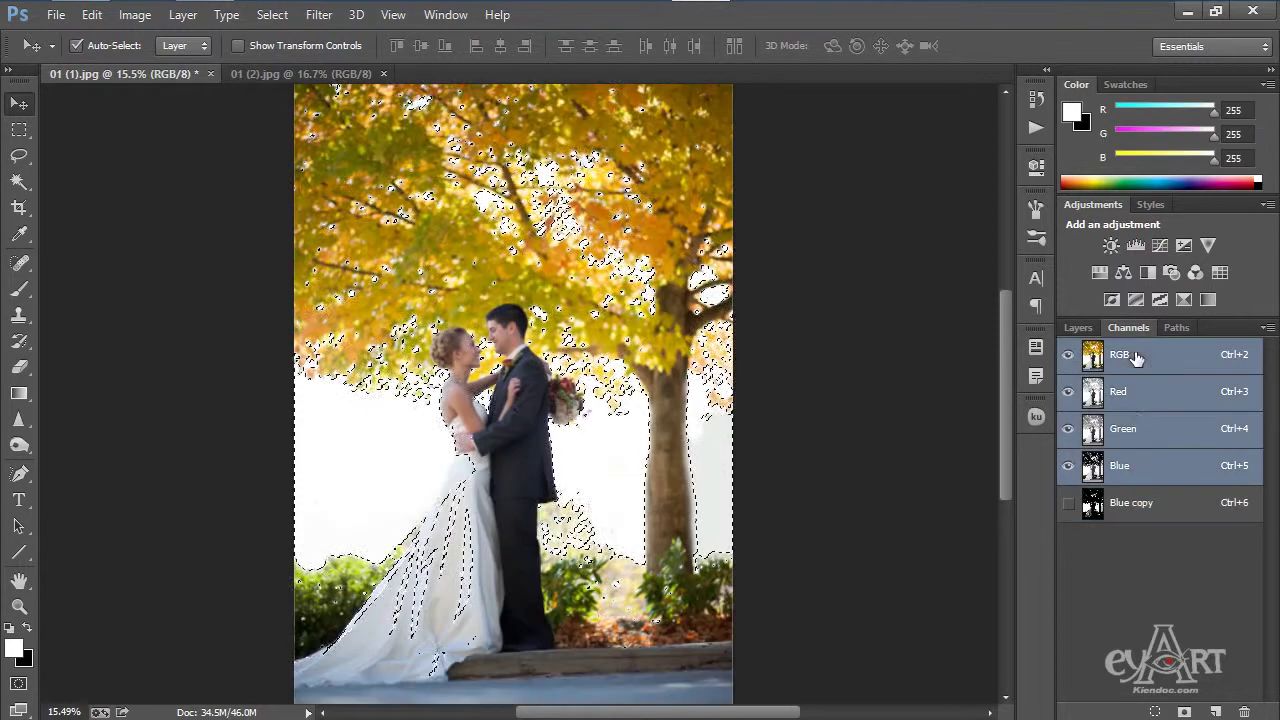
{"action": "left_click", "coordinate": [1078, 329]}
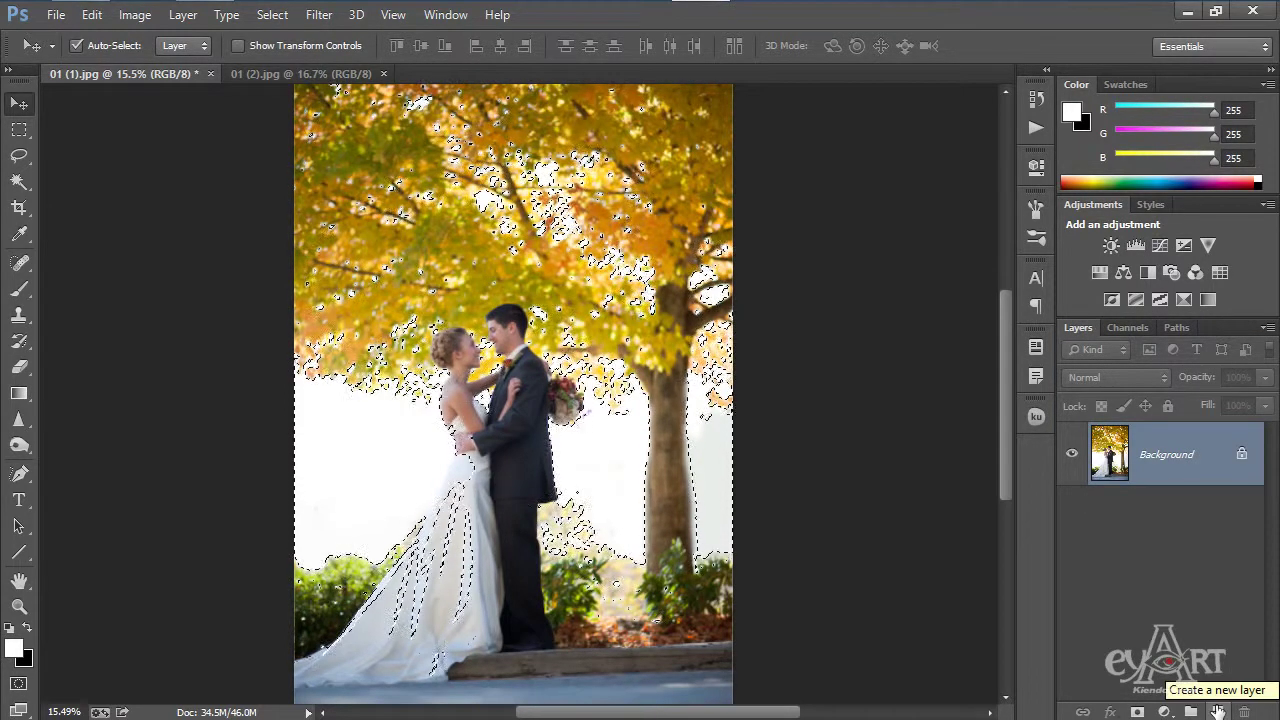
{"action": "left_click", "coordinate": [1217, 711]}
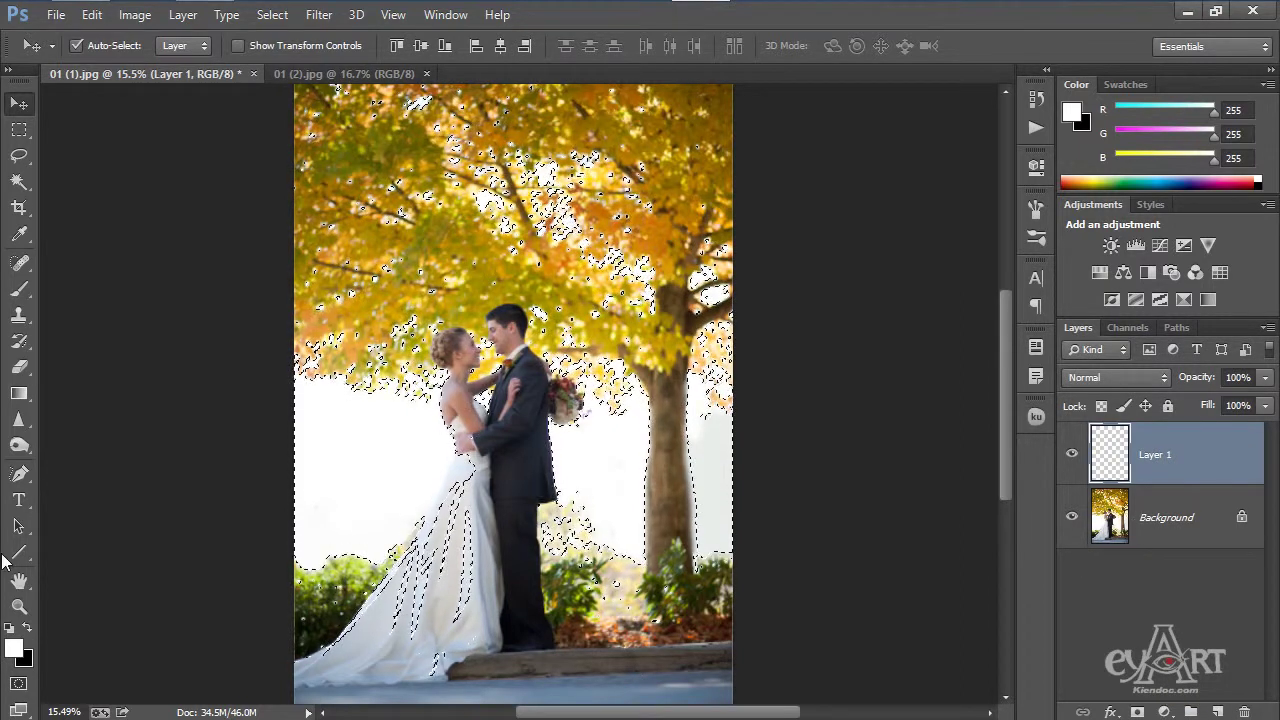
Set the foreground color to a pale cream, RGB 249, 243, 212.
{"action": "left_click", "coordinate": [14, 648]}
{"action": "left_click_drag", "start_coordinate": [458, 193], "coordinate": [764, 156]}
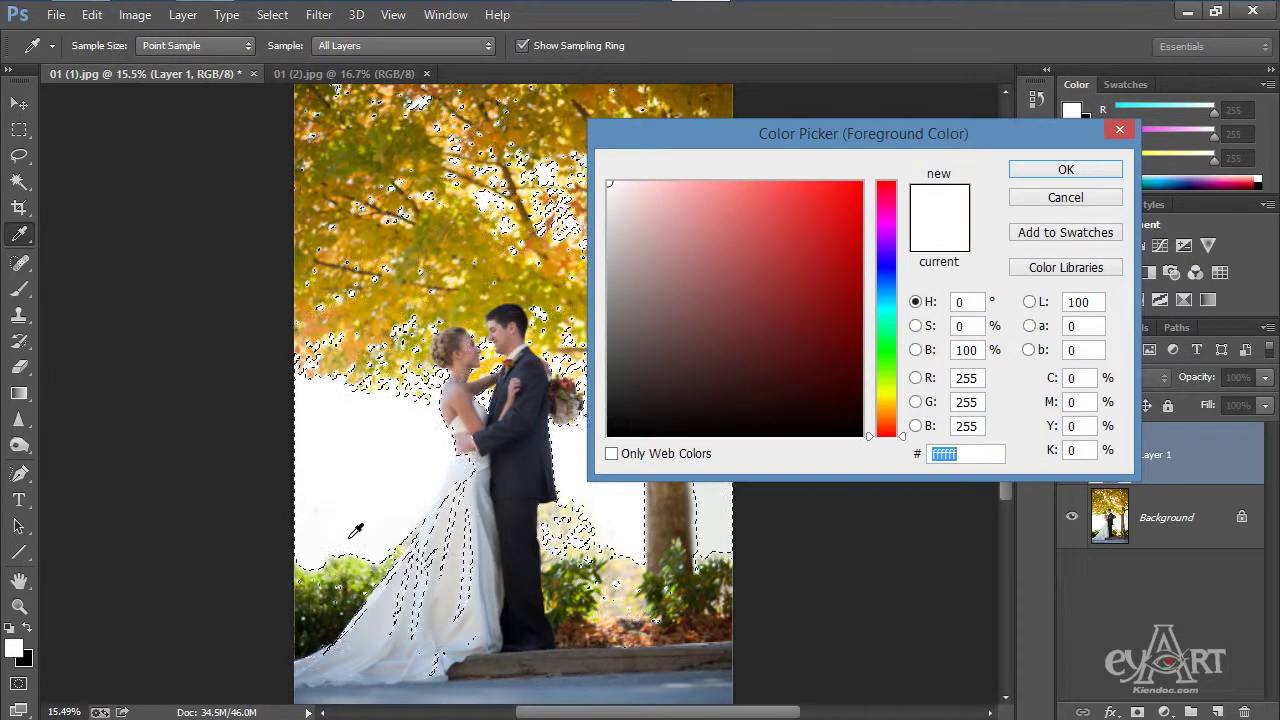
{"action": "left_click", "coordinate": [555, 512]}
{"action": "left_click", "coordinate": [558, 212]}
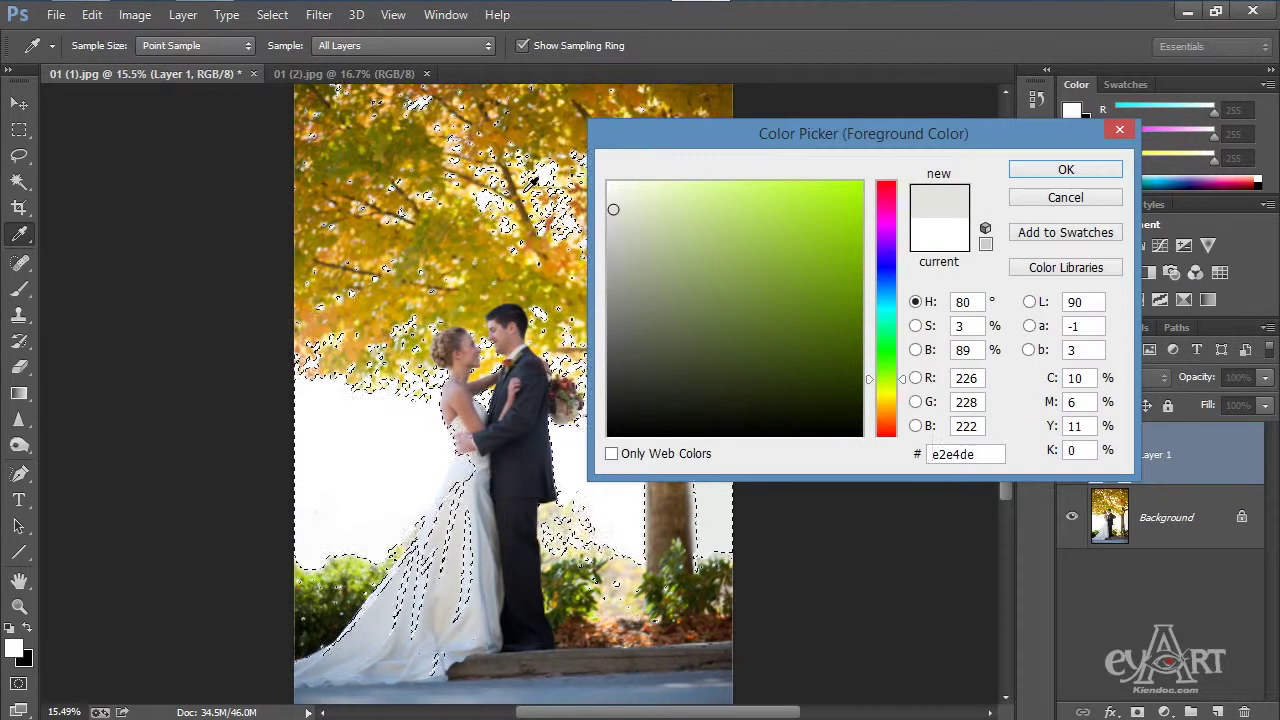
{"action": "left_click", "coordinate": [548, 205]}
{"action": "left_click_drag", "start_coordinate": [684, 185], "coordinate": [645, 188]}
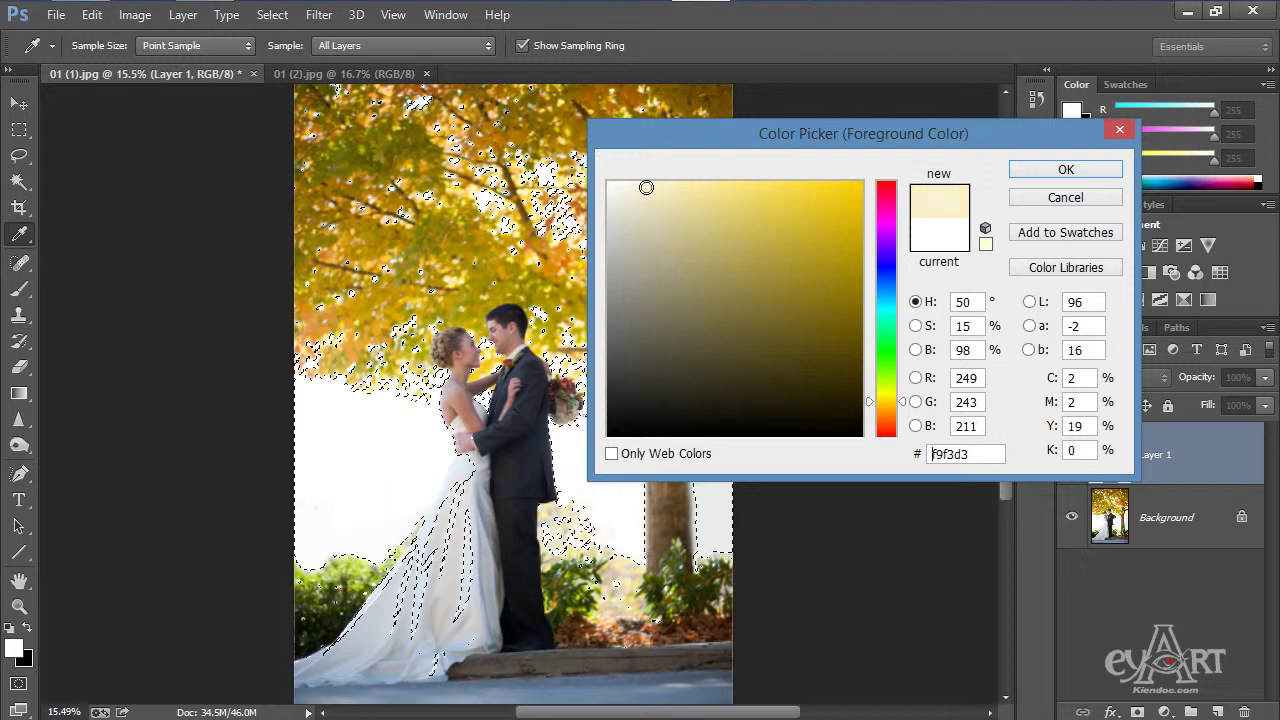
{"action": "left_click", "coordinate": [1065, 171]}
Fill the selected bright areas on Layer 1 with the foreground color and deselect.
{"action": "key", "text": "v"}
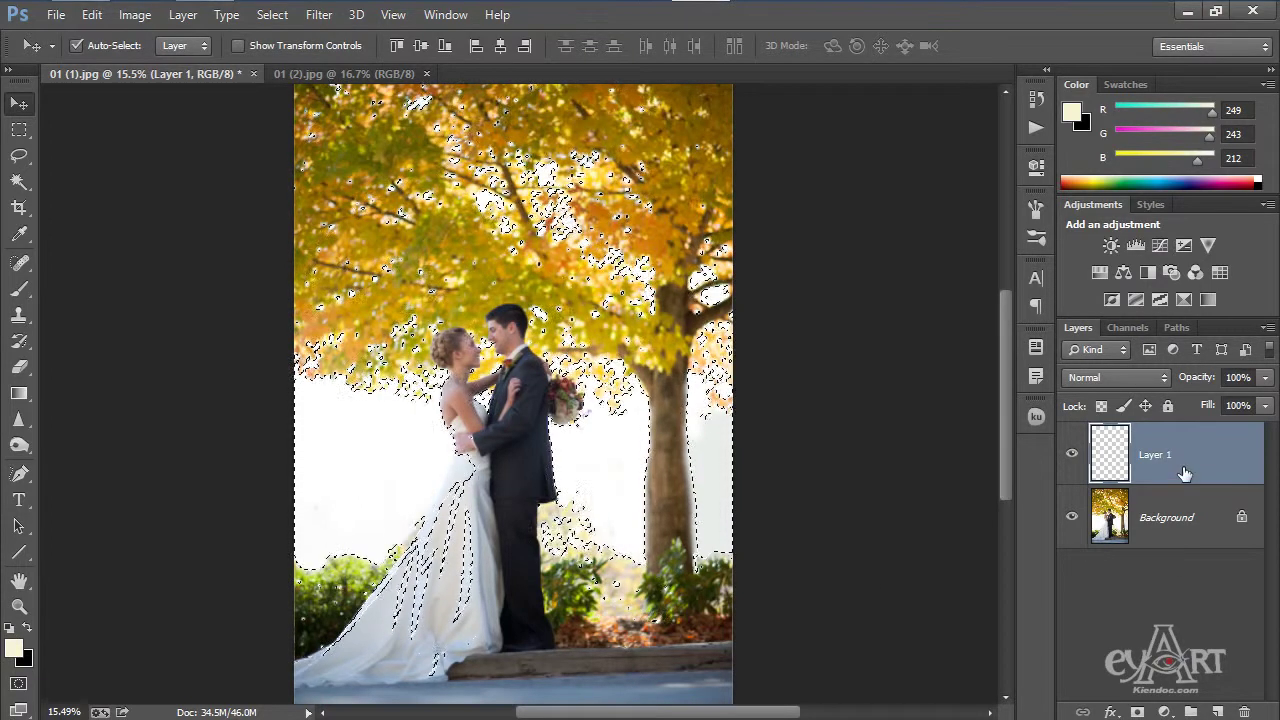
{"action": "key", "text": "alt+BackSpace"}
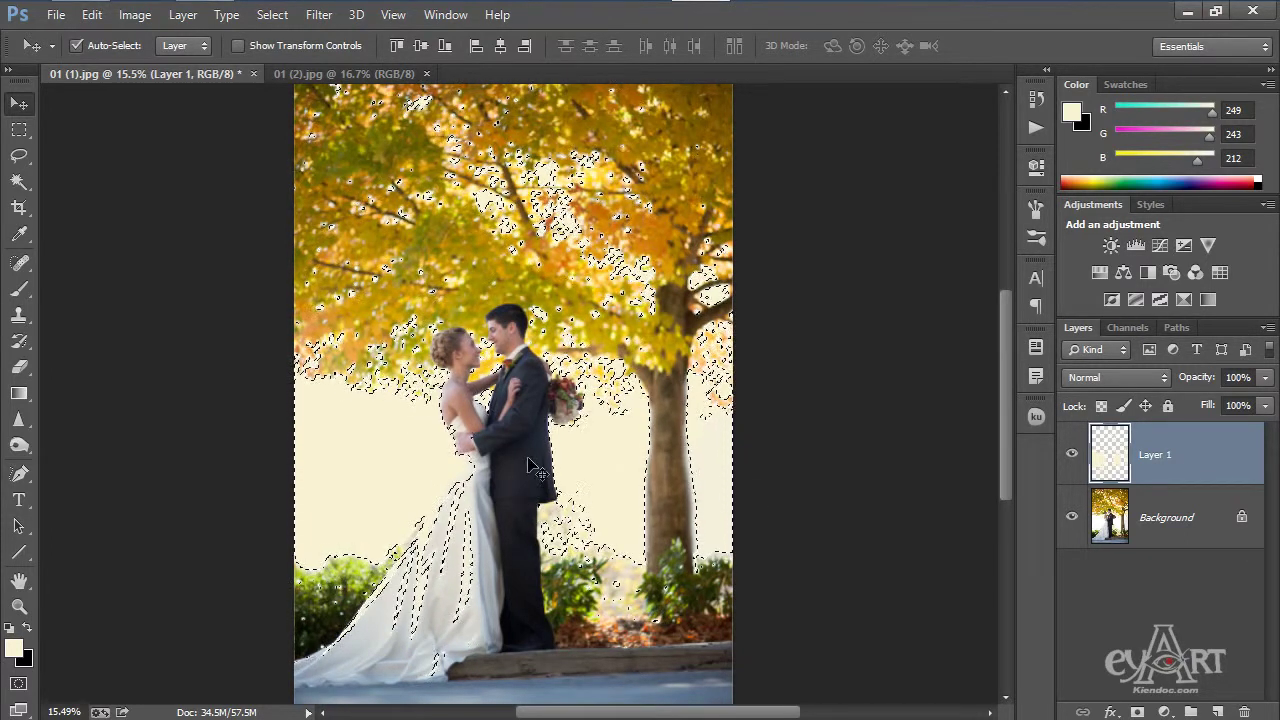
{"action": "key", "text": "ctrl+d"}
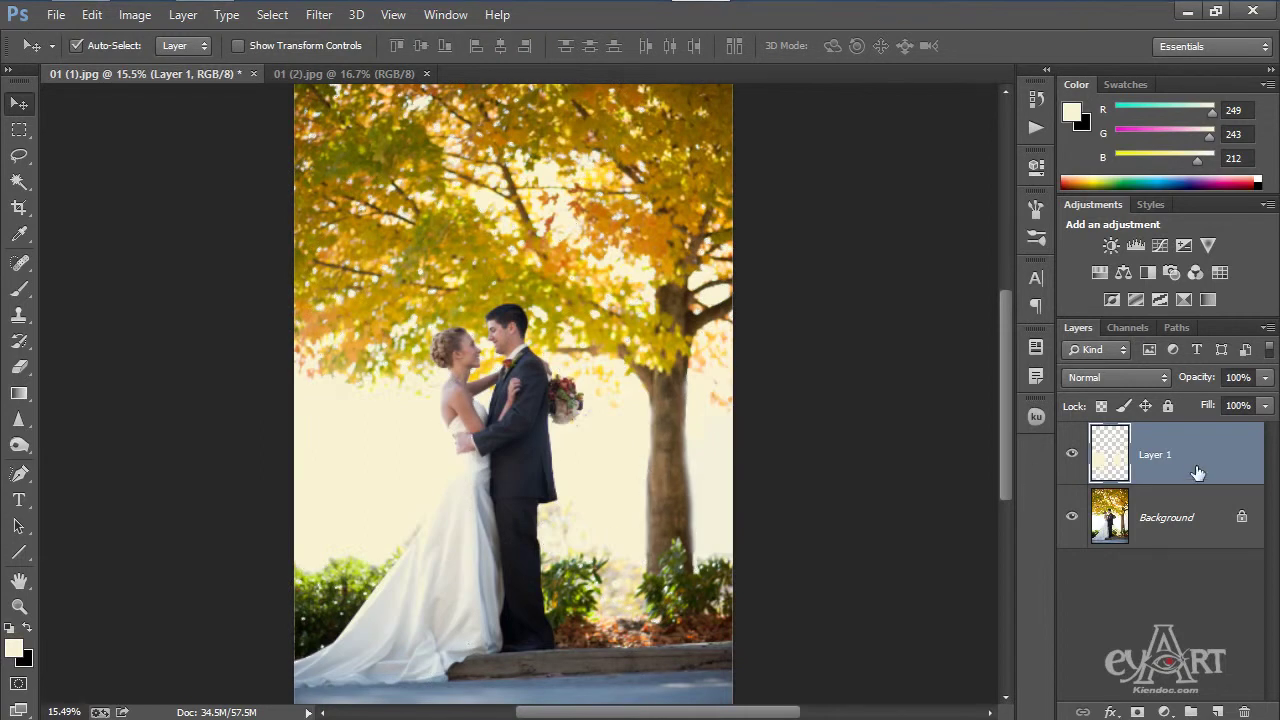
Apply a Radial Blur to Layer 1 with amount 40, Zoom method, Best quality and the blur center moved to the top middle.
{"action": "left_click", "coordinate": [319, 14]}
{"action": "mouse_move", "coordinate": [351, 234]}
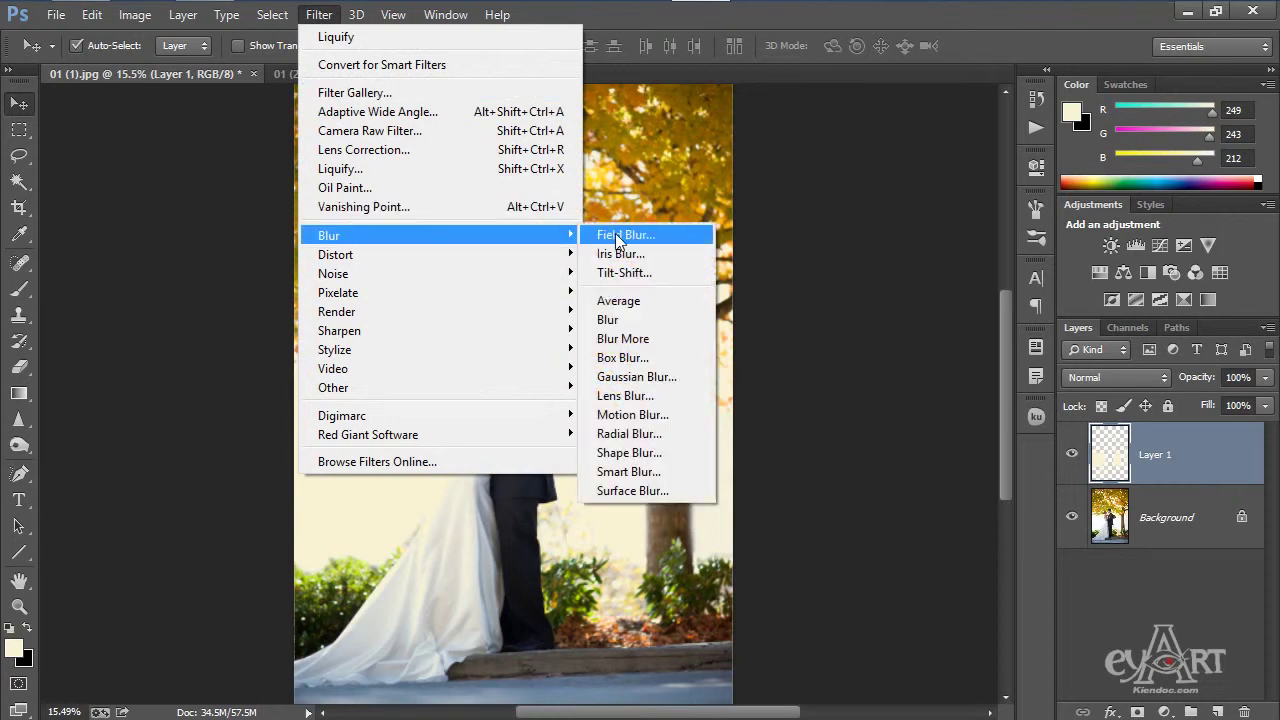
{"action": "left_click", "coordinate": [636, 434]}
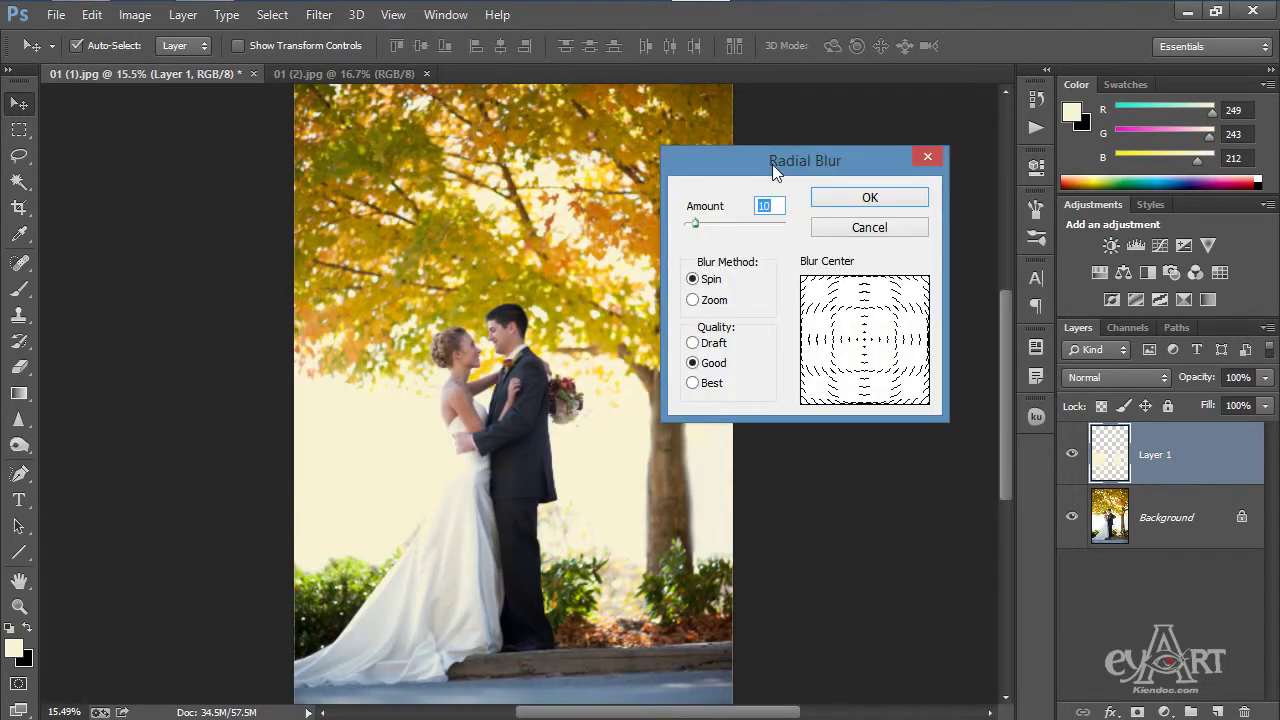
{"action": "left_click_drag", "start_coordinate": [772, 164], "coordinate": [769, 131]}
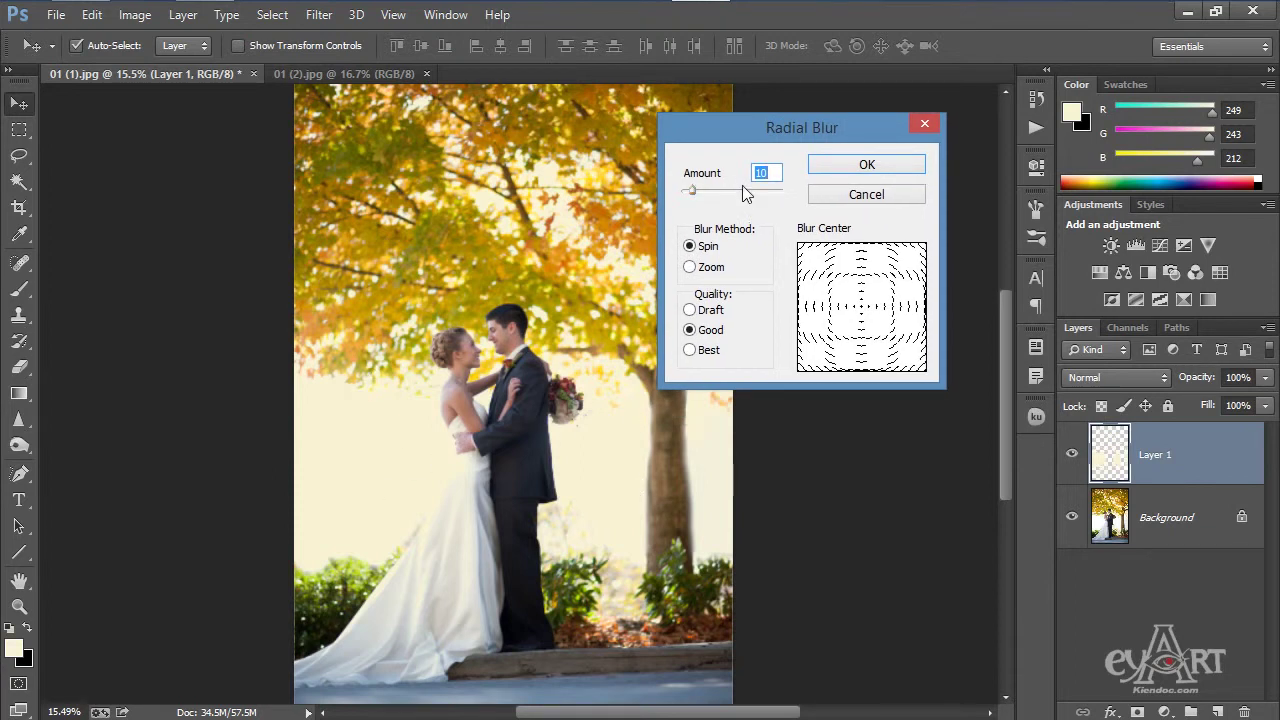
{"action": "type", "text": "40"}
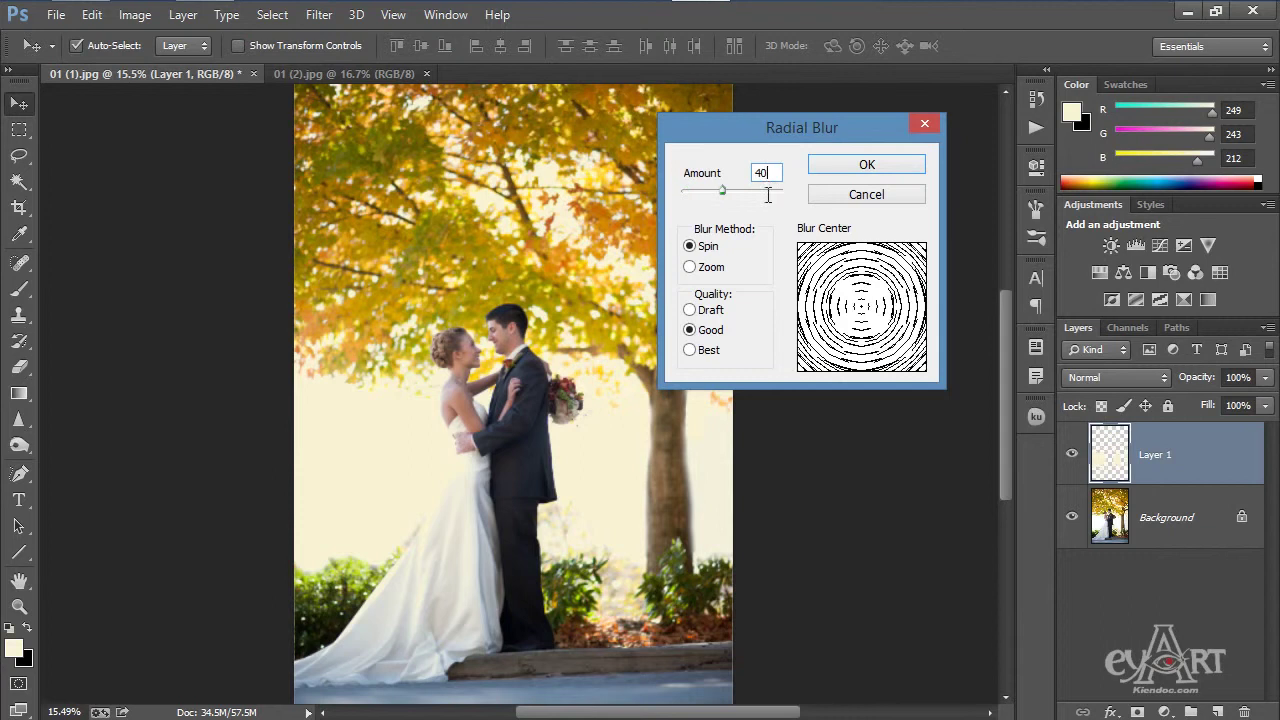
{"action": "left_click", "coordinate": [690, 268]}
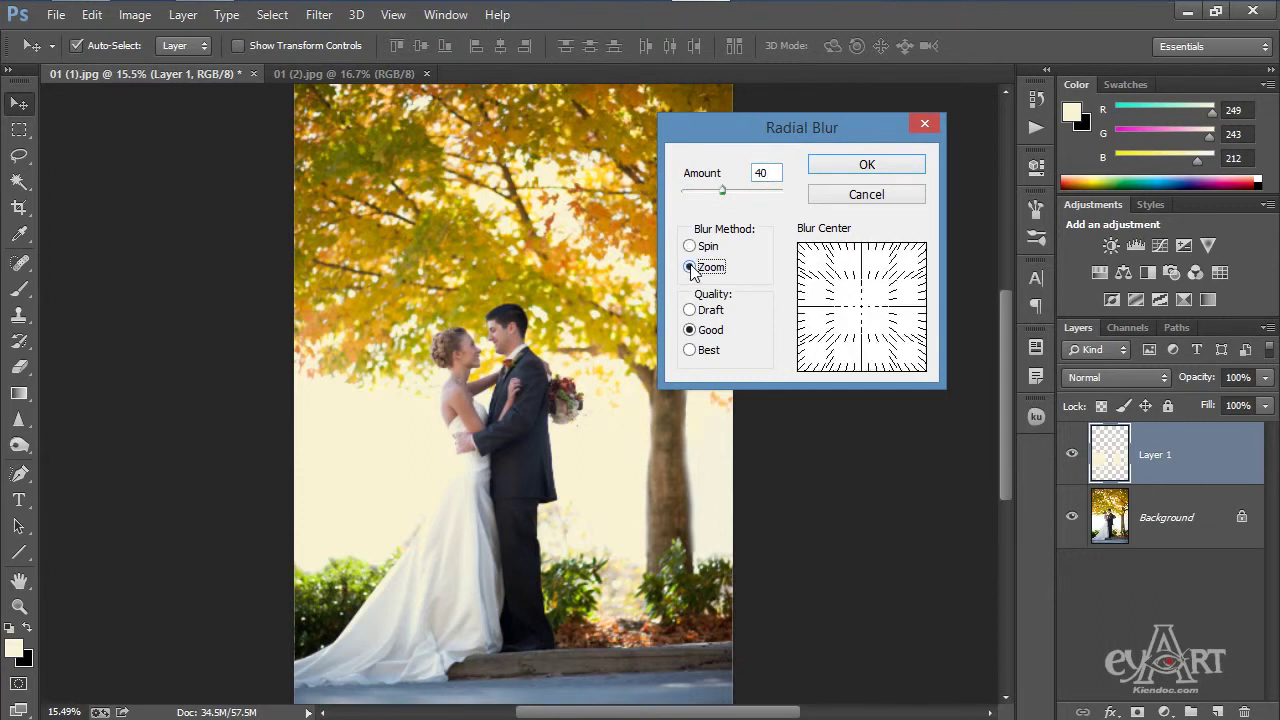
{"action": "left_click_drag", "start_coordinate": [866, 314], "coordinate": [866, 252]}
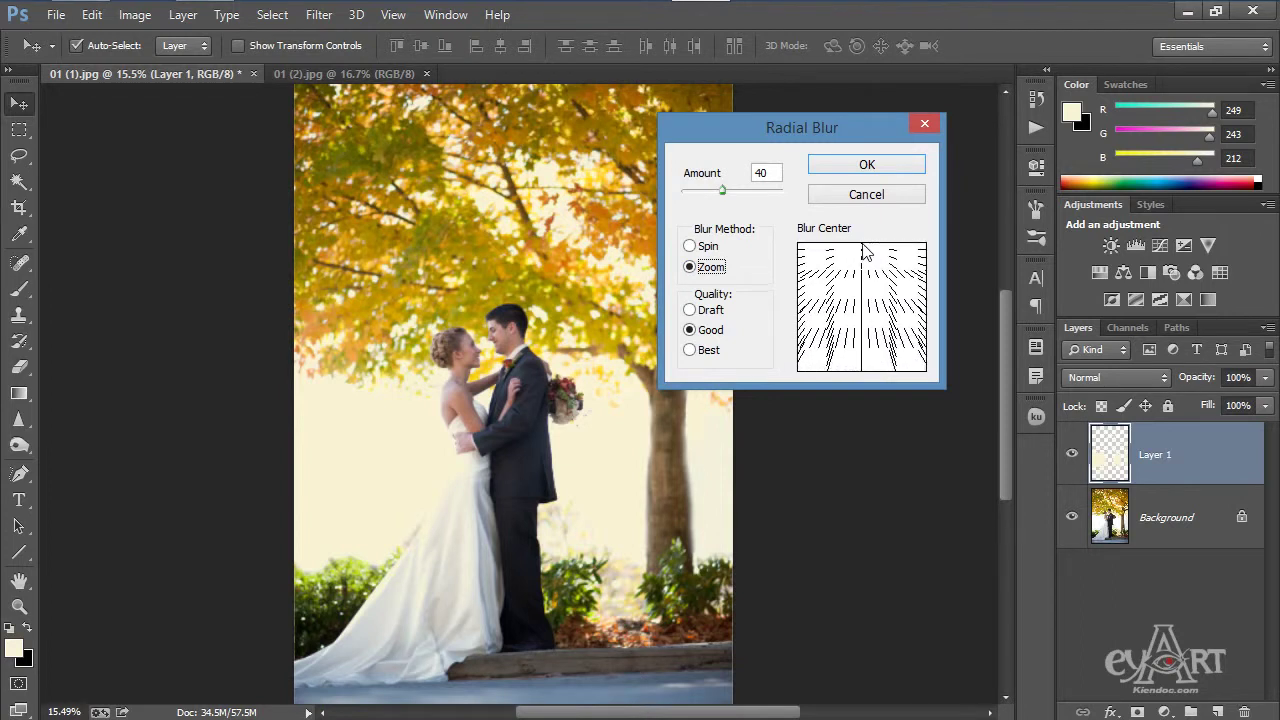
{"action": "left_click", "coordinate": [690, 350]}
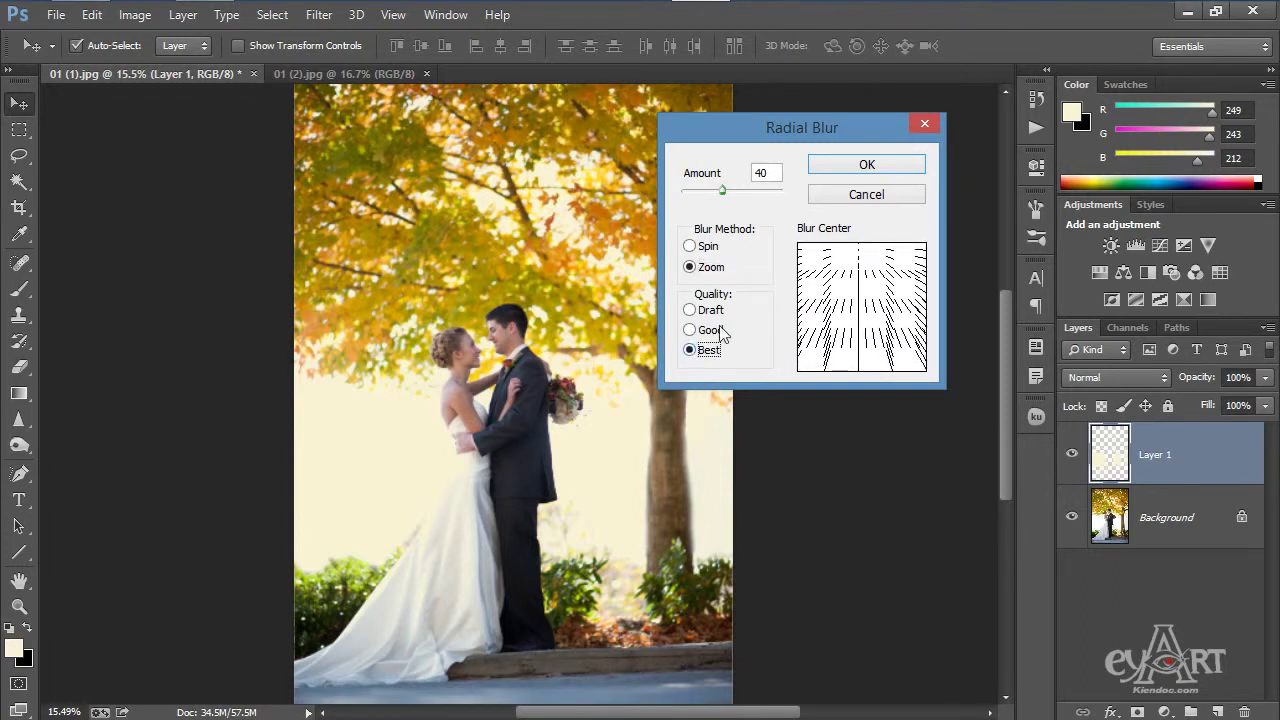
{"action": "left_click", "coordinate": [862, 164]}
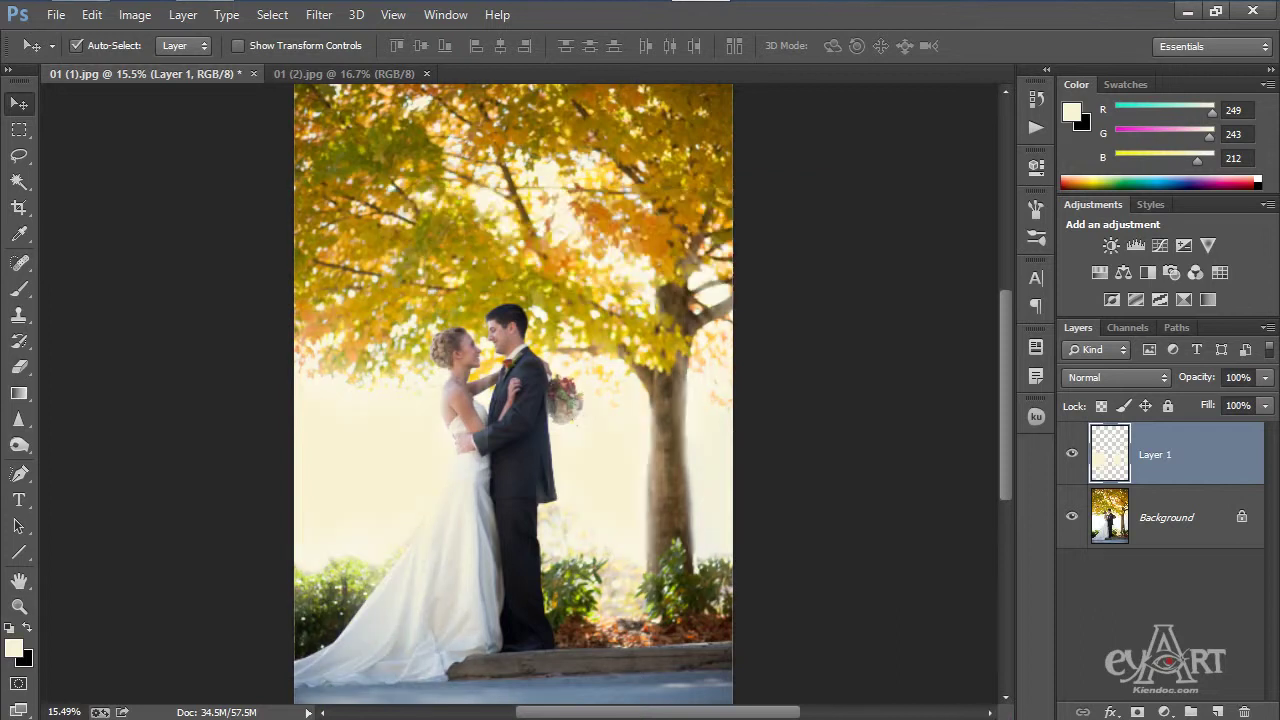
Examine the light rays around the couple and tree up close, then compare the whole photo with Layer 1 hidden and shown.
{"action": "scroll", "coordinate": [417, 468], "scroll_direction": "up", "scroll_amount": 5}
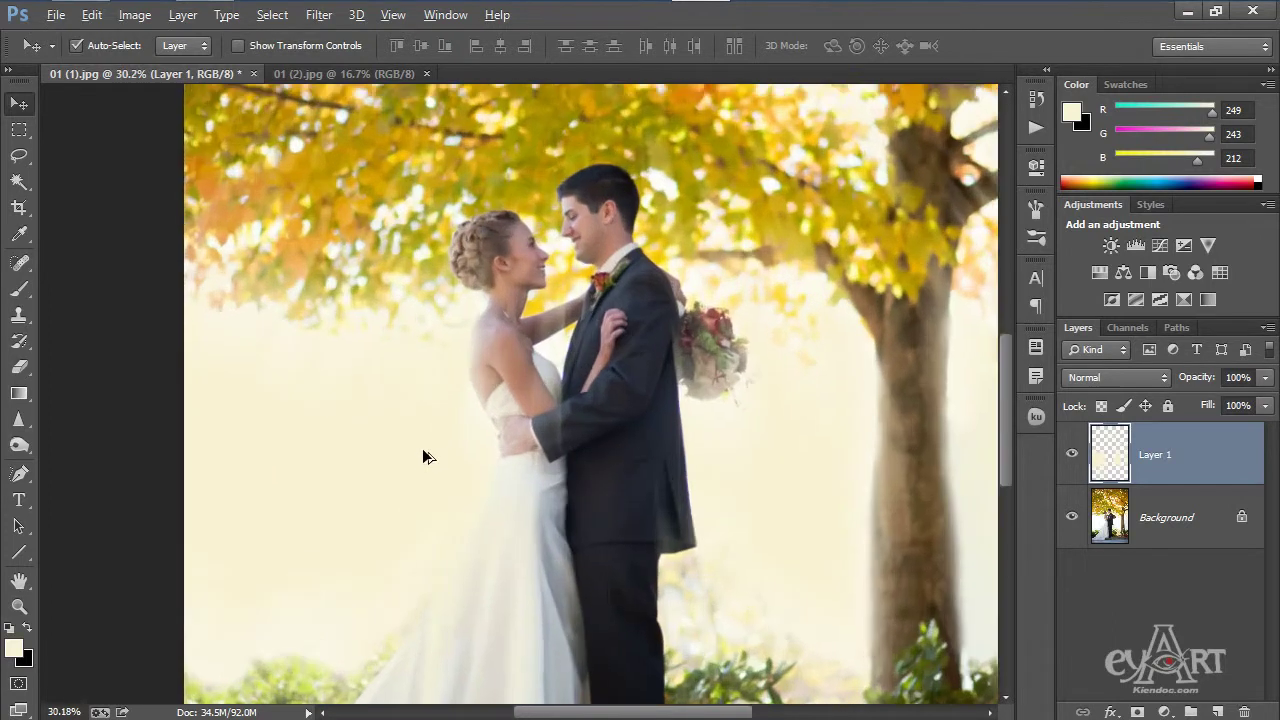
{"action": "key", "text": "alt"}
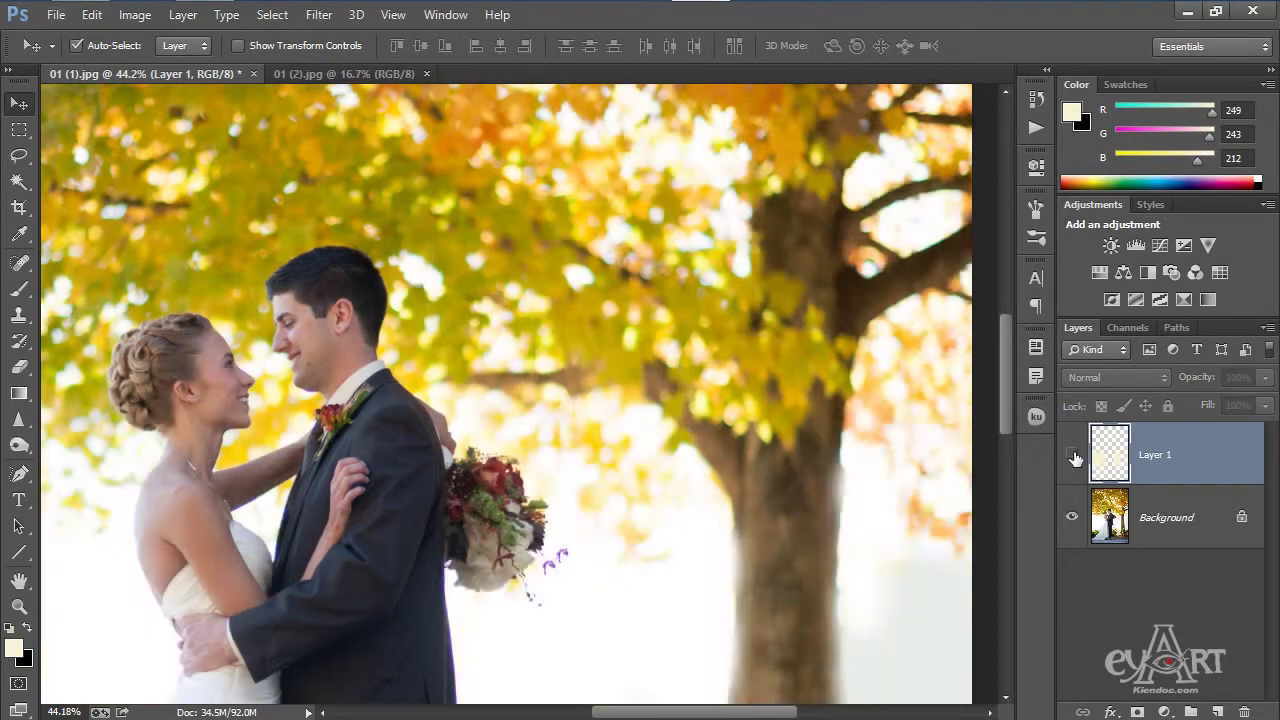
{"action": "key", "text": "ctrl+0"}
{"action": "left_click", "coordinate": [1073, 457]}
{"action": "left_click", "coordinate": [1073, 457]}
{"action": "left_click", "coordinate": [1073, 457]}
{"action": "left_click", "coordinate": [1073, 457]}
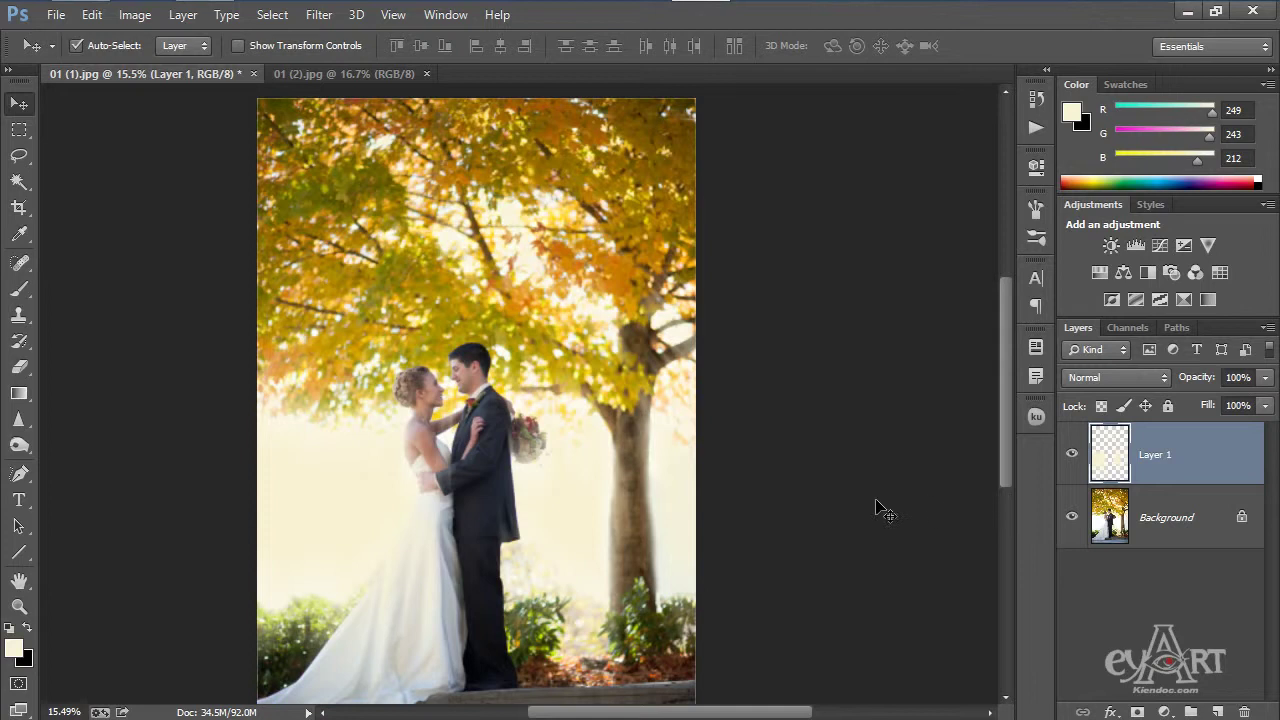
Set Layer 1's opacity to 50% and compare the photo with the layer hidden and shown.
{"action": "key", "text": "5"}
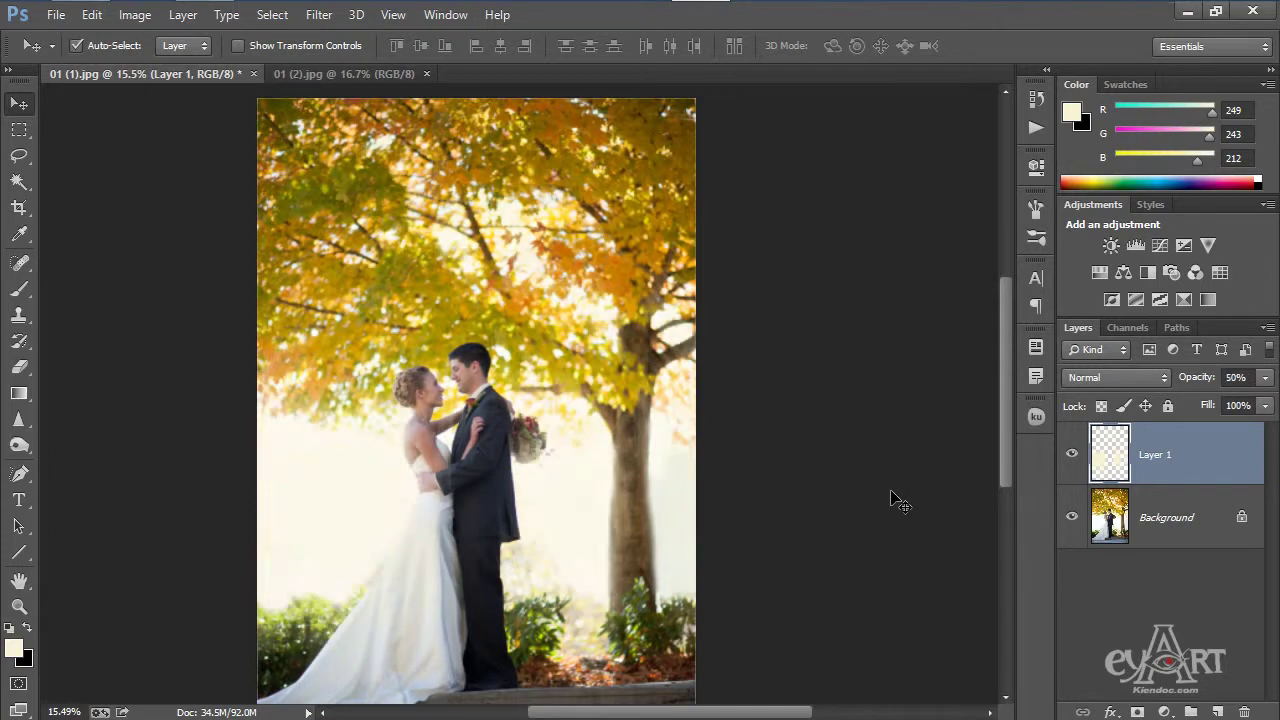
{"action": "left_click", "coordinate": [1071, 457]}
{"action": "left_click", "coordinate": [1071, 457]}
{"action": "left_click", "coordinate": [1071, 457]}
{"action": "left_click", "coordinate": [1071, 457]}
Bring the bokeh image from 01 (2).jpg into 01 (1).jpg as a new layer and rotate it 90° clockwise.
{"action": "left_click", "coordinate": [372, 76]}
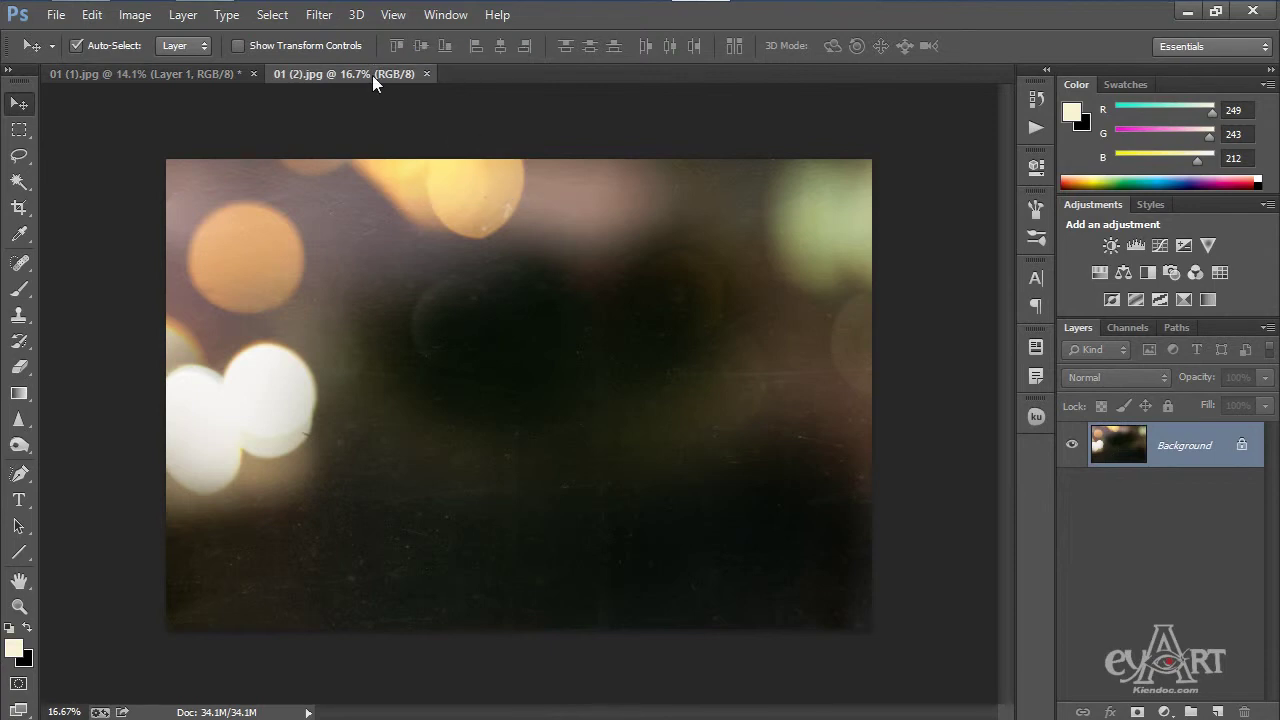
{"action": "left_click_drag", "start_coordinate": [582, 420], "coordinate": [520, 372]}
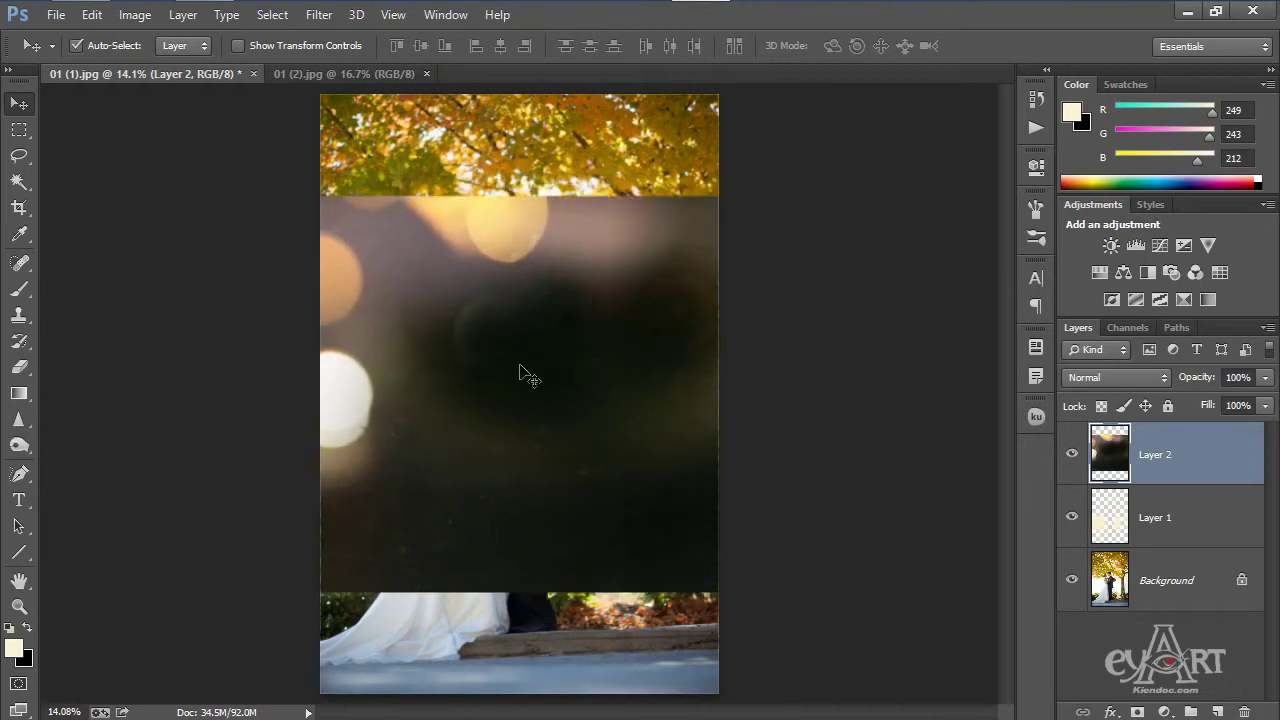
{"action": "key", "text": "ctrl+t"}
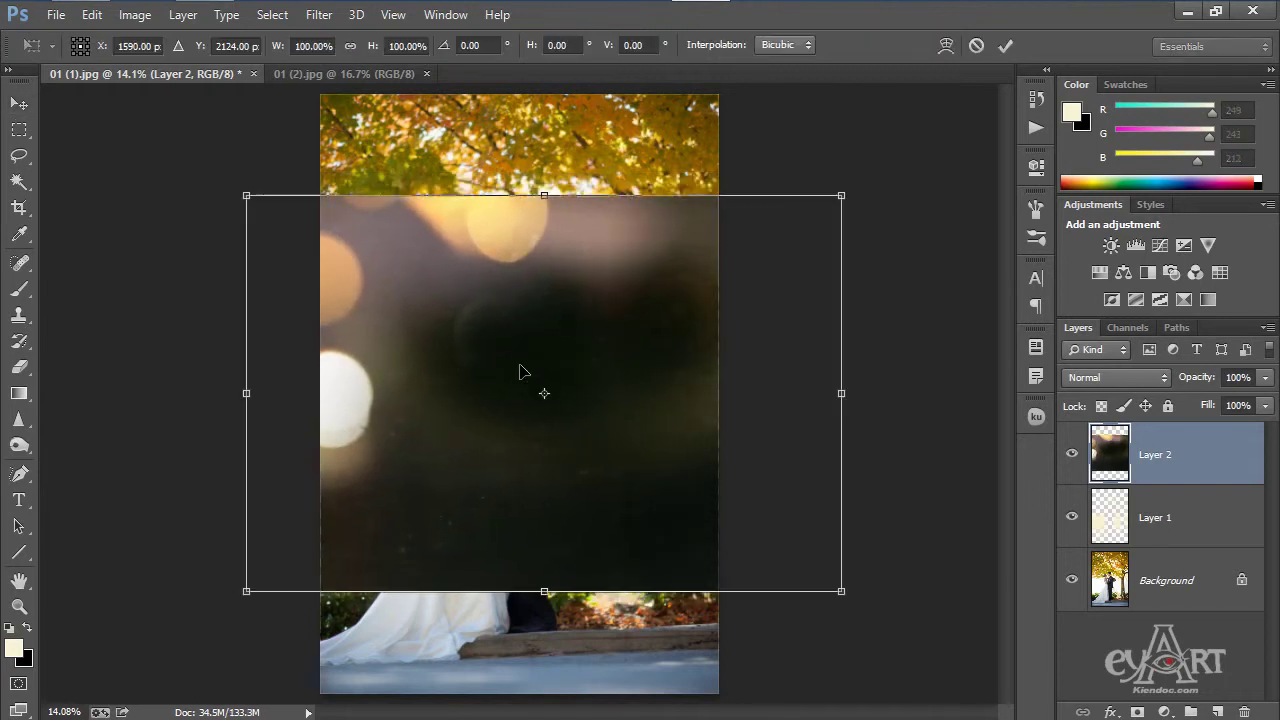
{"action": "right_click", "coordinate": [565, 326]}
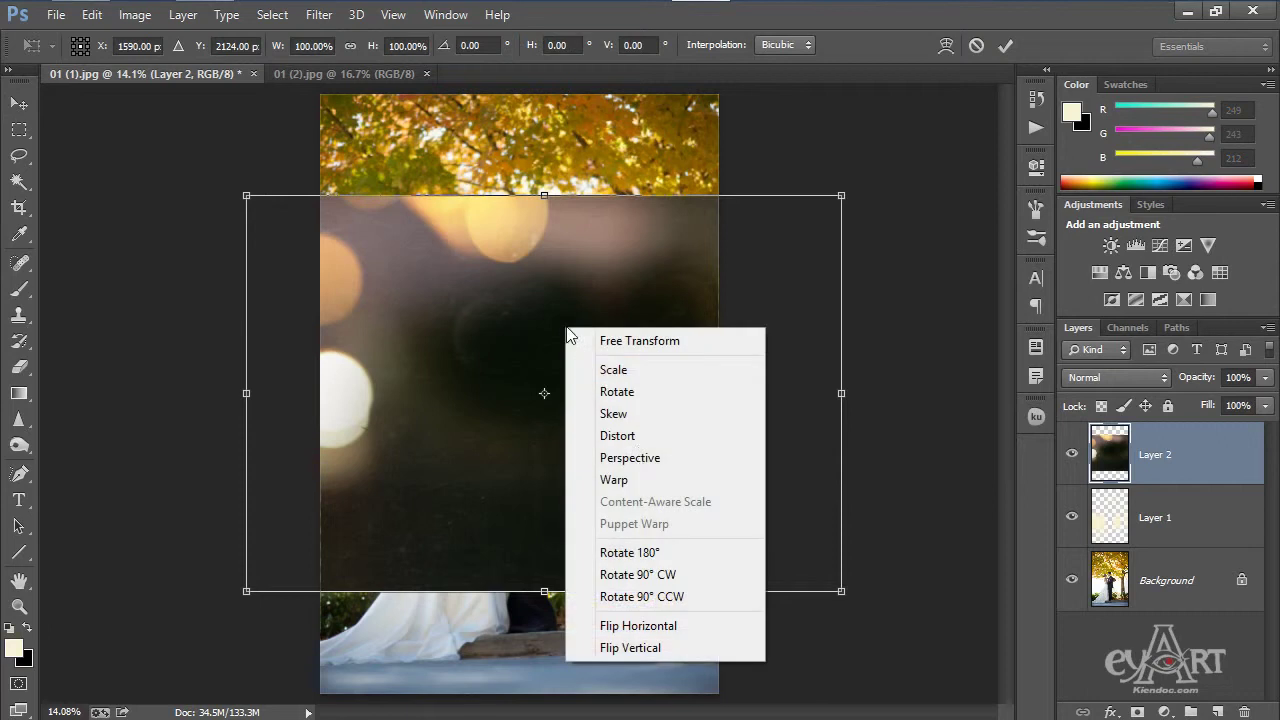
{"action": "left_click", "coordinate": [670, 575]}
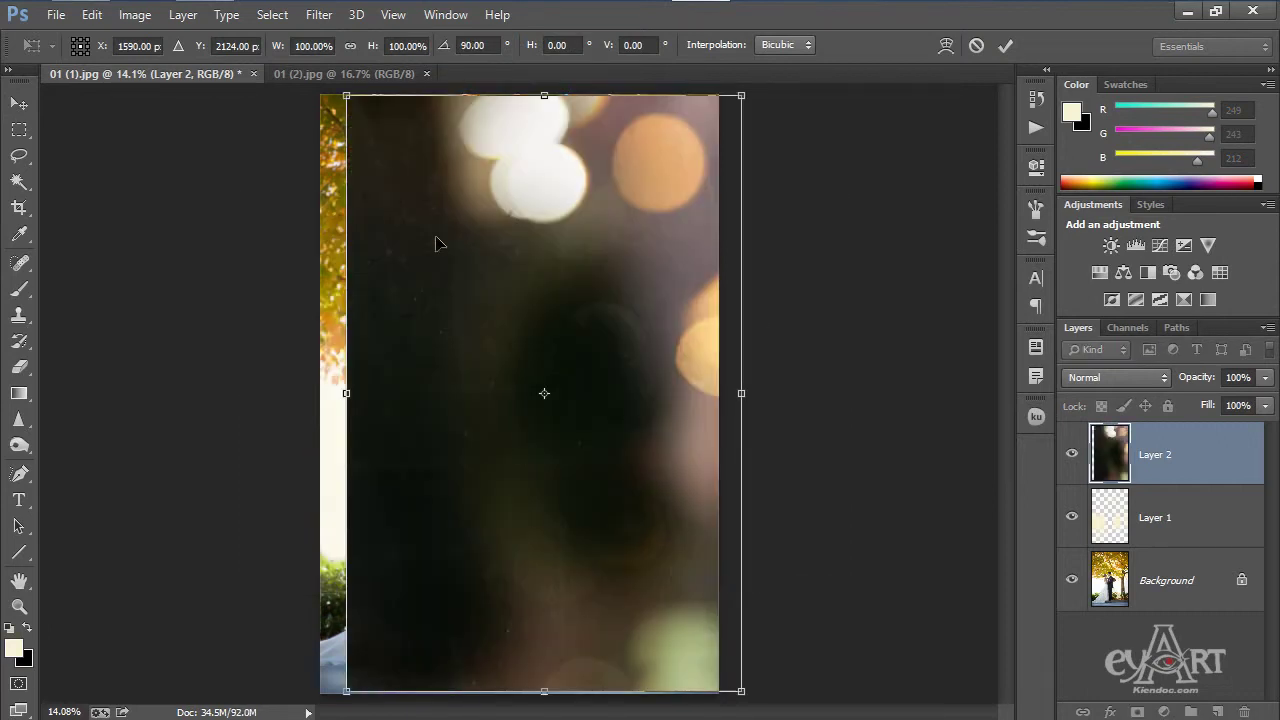
Move and stretch the rotated bokeh layer to about 102% by 105% so it covers the whole photo, and set its blend mode to Screen.
{"action": "left_click_drag", "start_coordinate": [446, 217], "coordinate": [419, 214]}
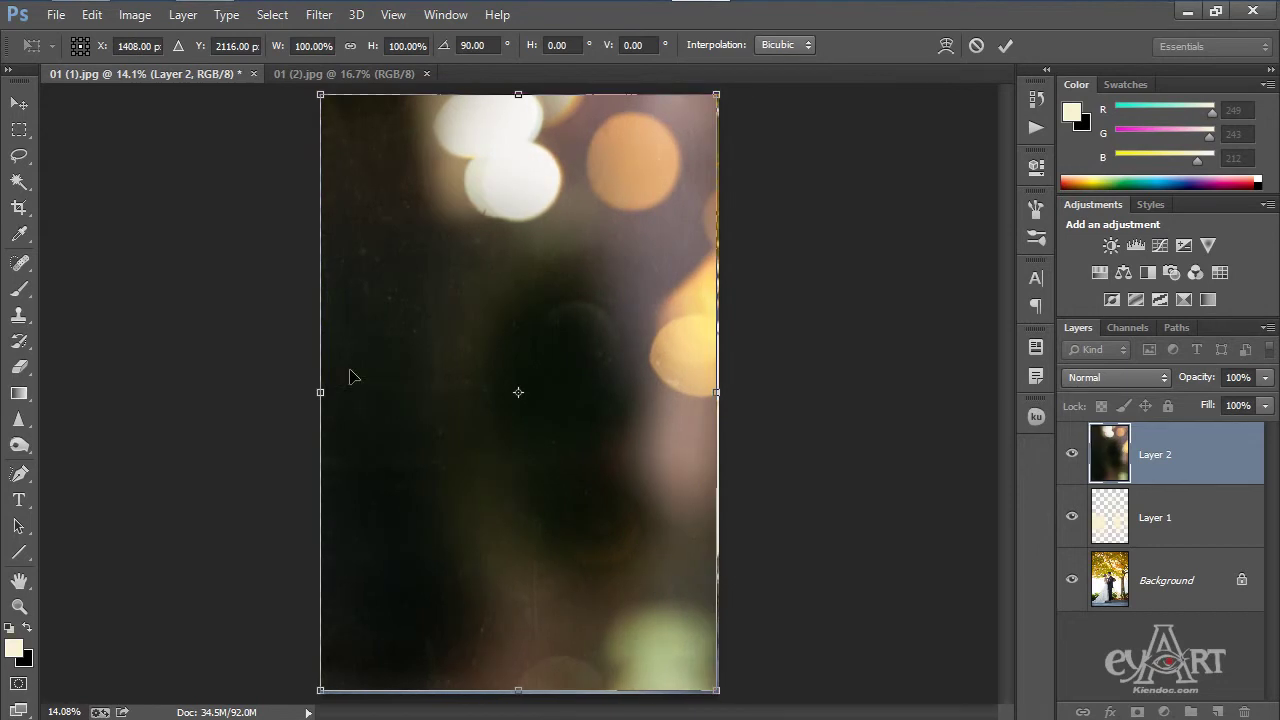
{"action": "left_click_drag", "start_coordinate": [320, 387], "coordinate": [312, 390]}
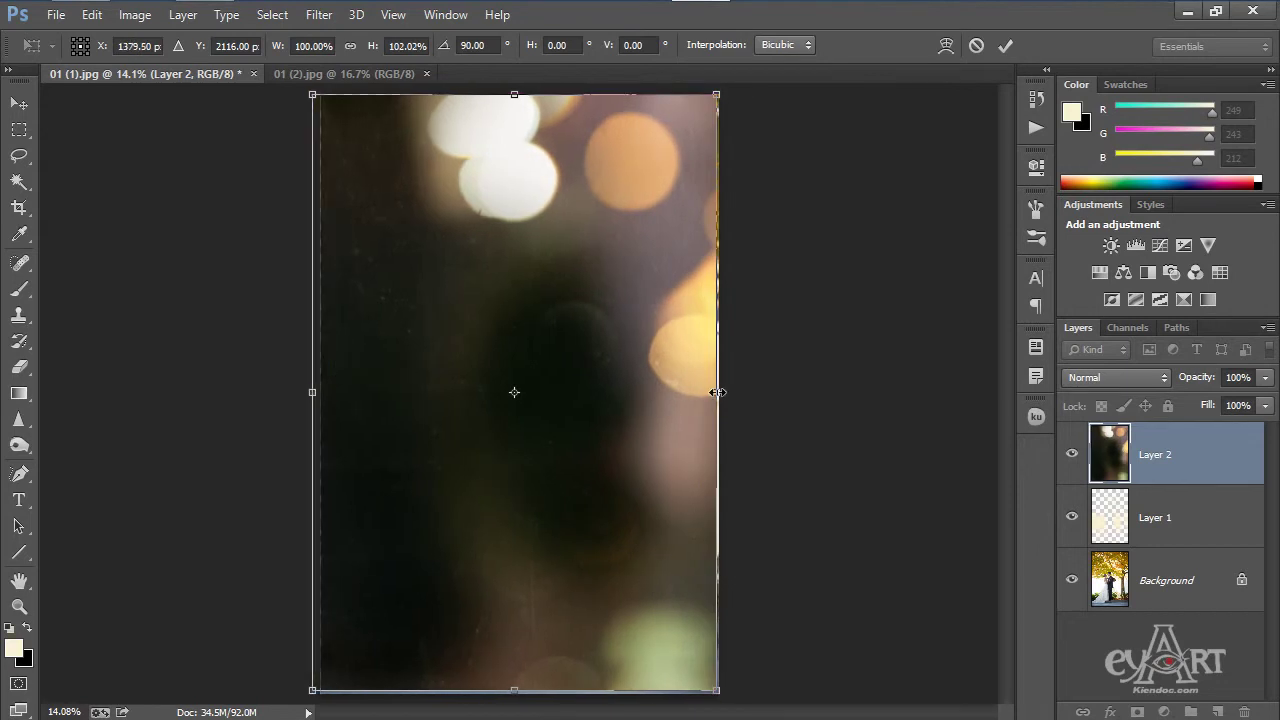
{"action": "left_click_drag", "start_coordinate": [720, 393], "coordinate": [733, 396]}
{"action": "left_click_drag", "start_coordinate": [525, 684], "coordinate": [520, 700]}
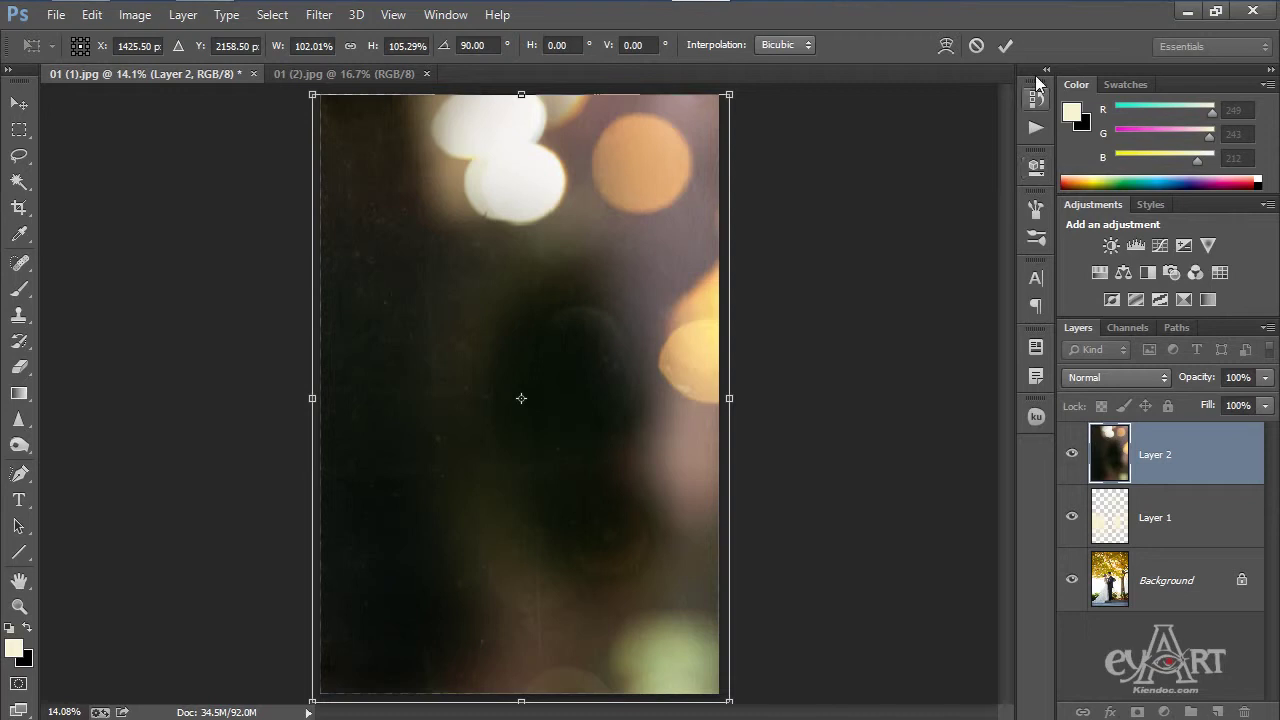
{"action": "left_click", "coordinate": [1005, 45]}
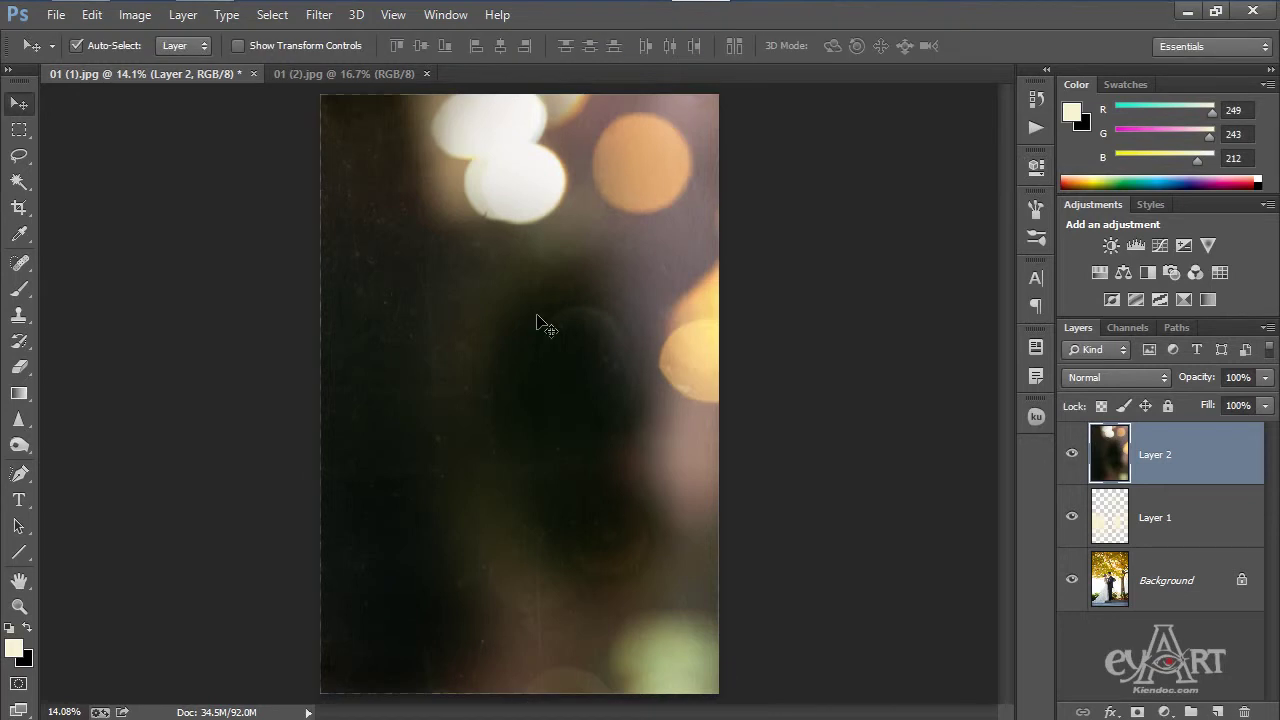
{"action": "left_click", "coordinate": [1129, 382]}
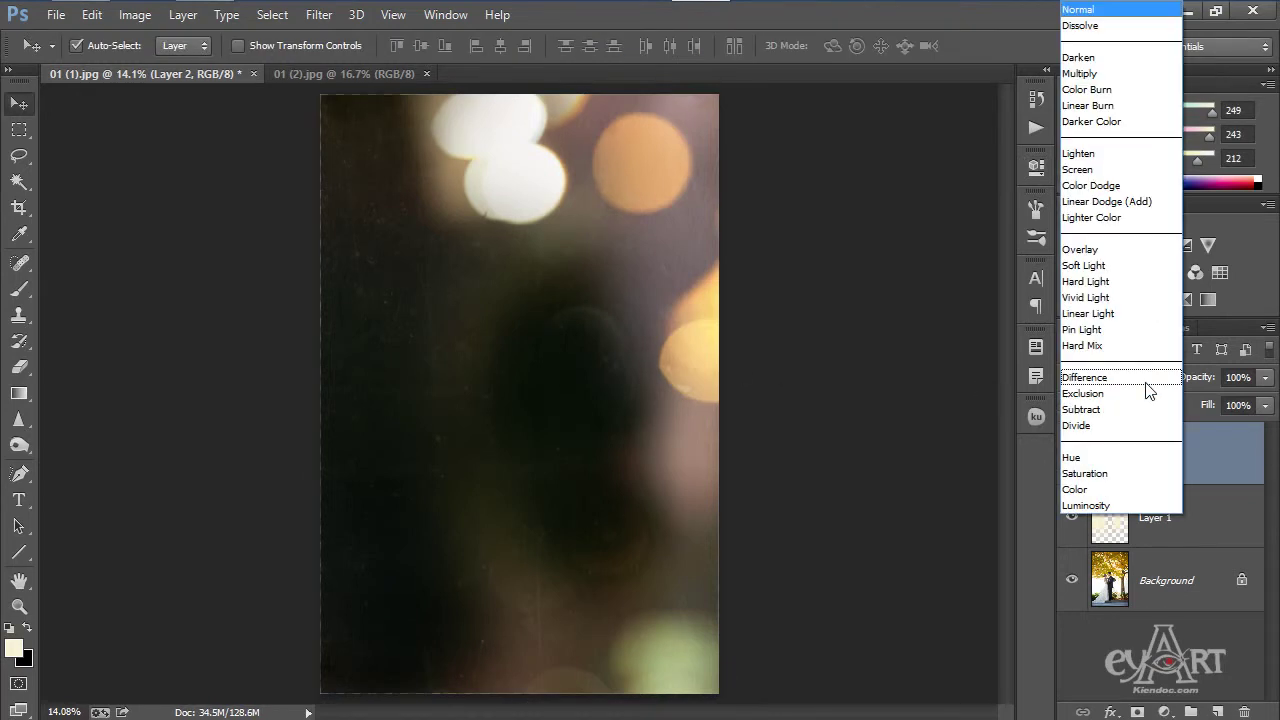
{"action": "left_click", "coordinate": [1098, 171]}
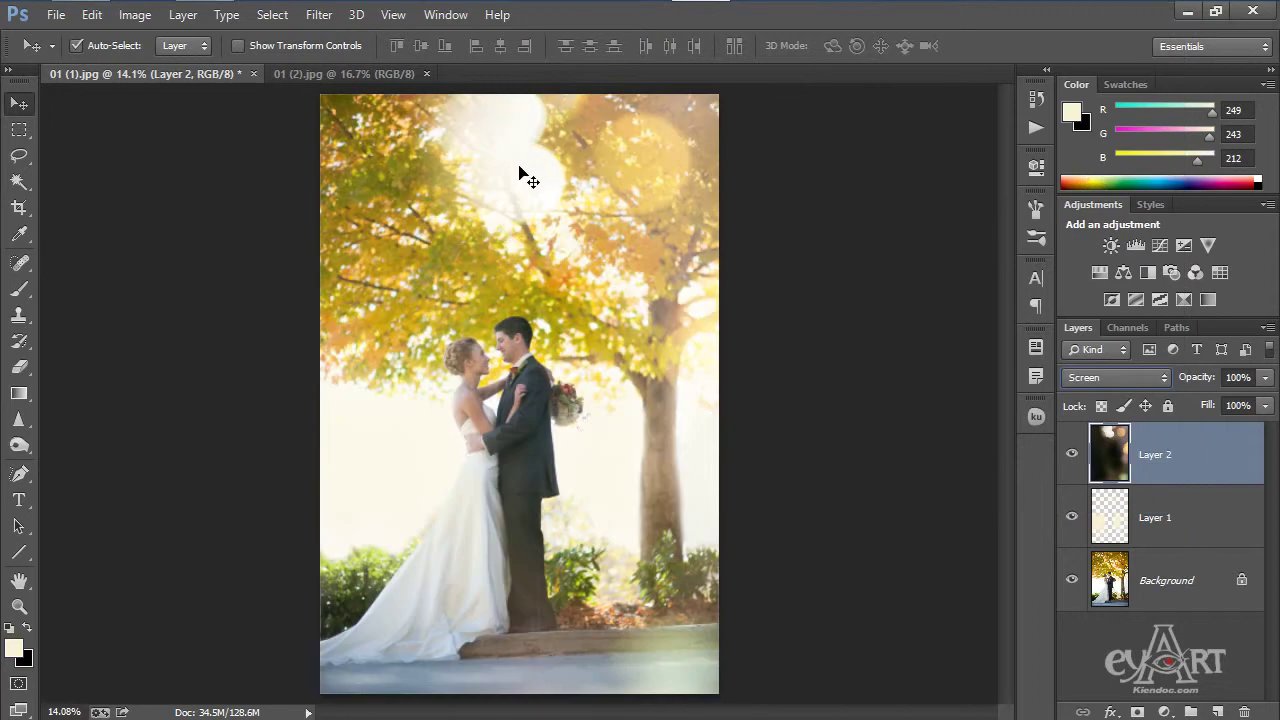
Compare the photo with the bokeh layer and the light rays layer each hidden and shown.
{"action": "left_click", "coordinate": [1071, 457]}
{"action": "left_click", "coordinate": [1071, 457]}
{"action": "left_click", "coordinate": [1071, 457]}
{"action": "left_click", "coordinate": [1071, 520]}
{"action": "left_click", "coordinate": [1071, 520]}
{"action": "left_click", "coordinate": [1071, 520]}
{"action": "left_click", "coordinate": [1071, 520]}
{"action": "left_click", "coordinate": [1071, 520]}
{"action": "left_click", "coordinate": [1071, 520]}
{"action": "left_click", "coordinate": [1071, 457]}
{"action": "left_click", "coordinate": [1071, 457]}
{"action": "left_click", "coordinate": [1071, 457]}
Stamp all visible layers into a new merged layer above the bokeh layer.
{"action": "key", "text": "ctrl+shift+alt+e"}
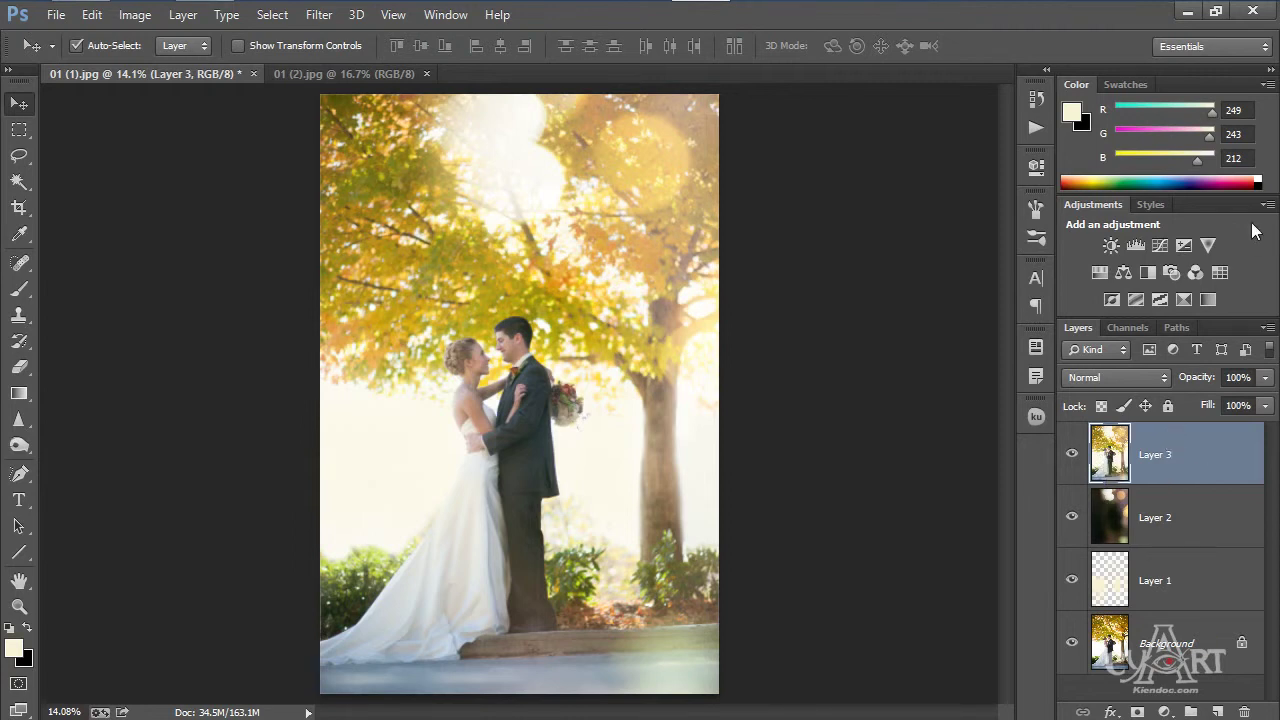
Add a Color Lookup adjustment and try the 3D LUTs 2Strip.look, Crisp_Winter.look and Fuji F125 Kodak 2393 (by Adobe).cube.
{"action": "left_click", "coordinate": [1220, 273]}
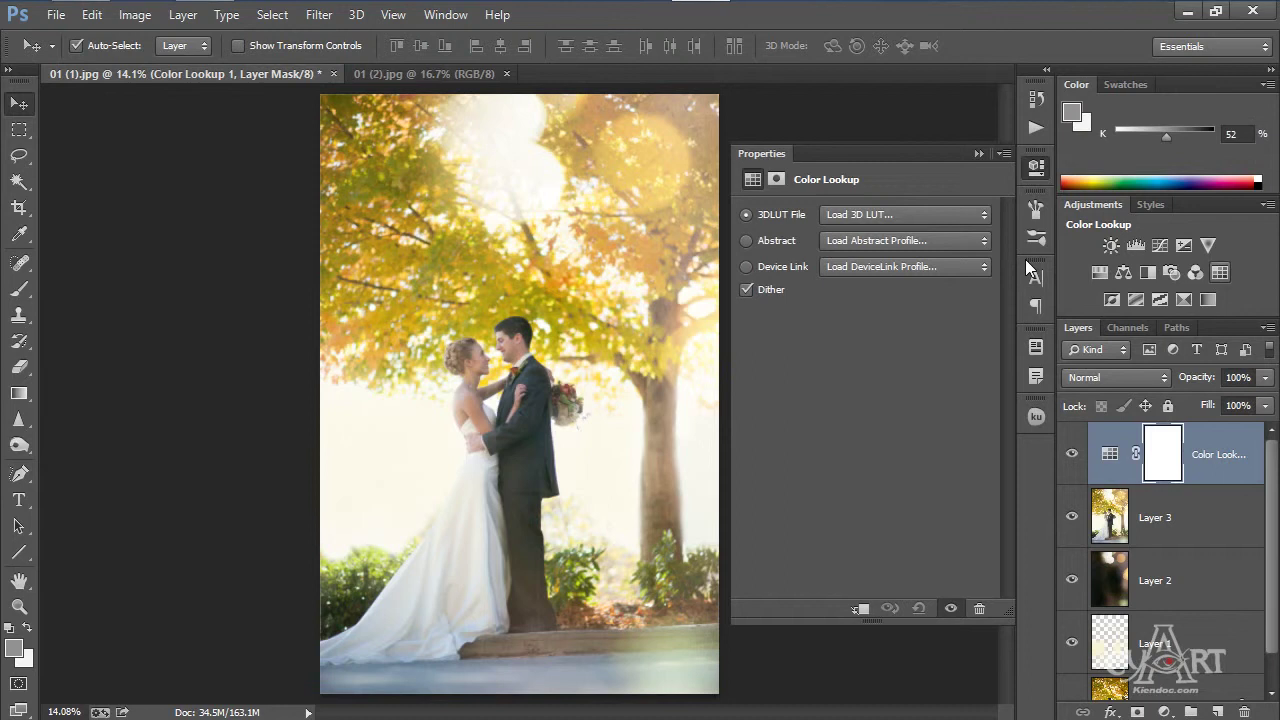
{"action": "left_click", "coordinate": [905, 214]}
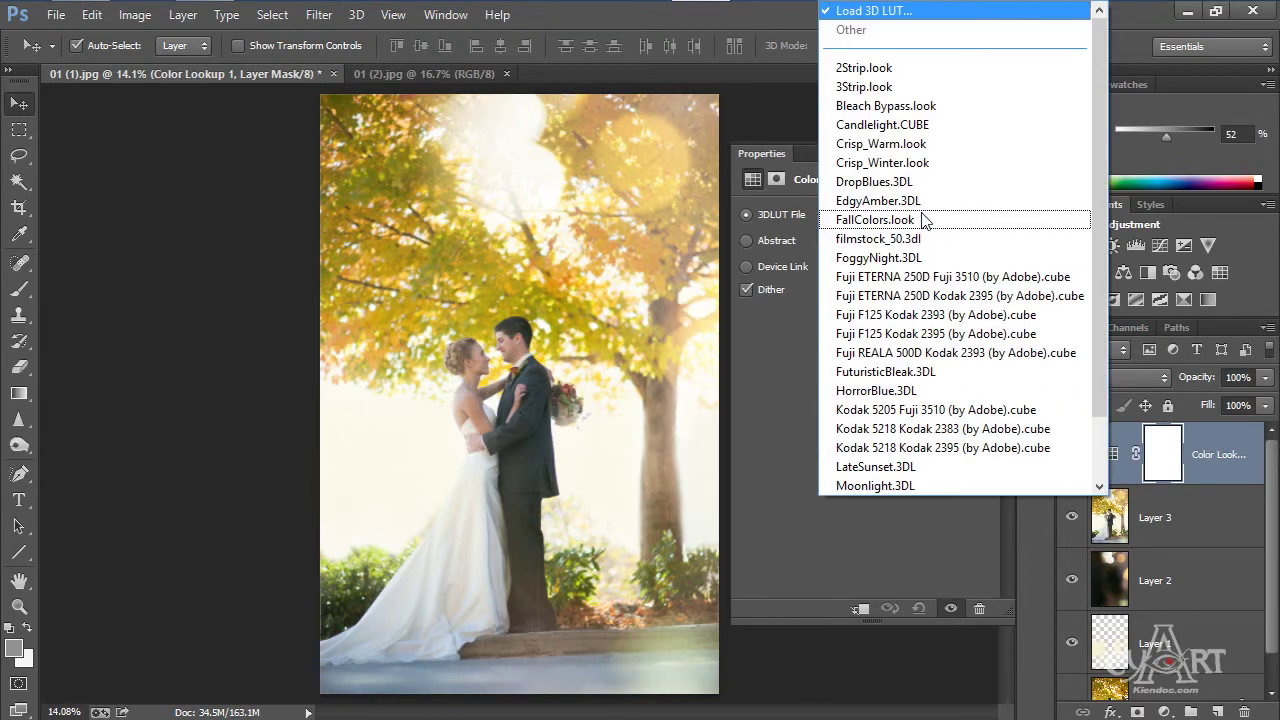
{"action": "left_click", "coordinate": [870, 67]}
{"action": "left_click", "coordinate": [884, 212]}
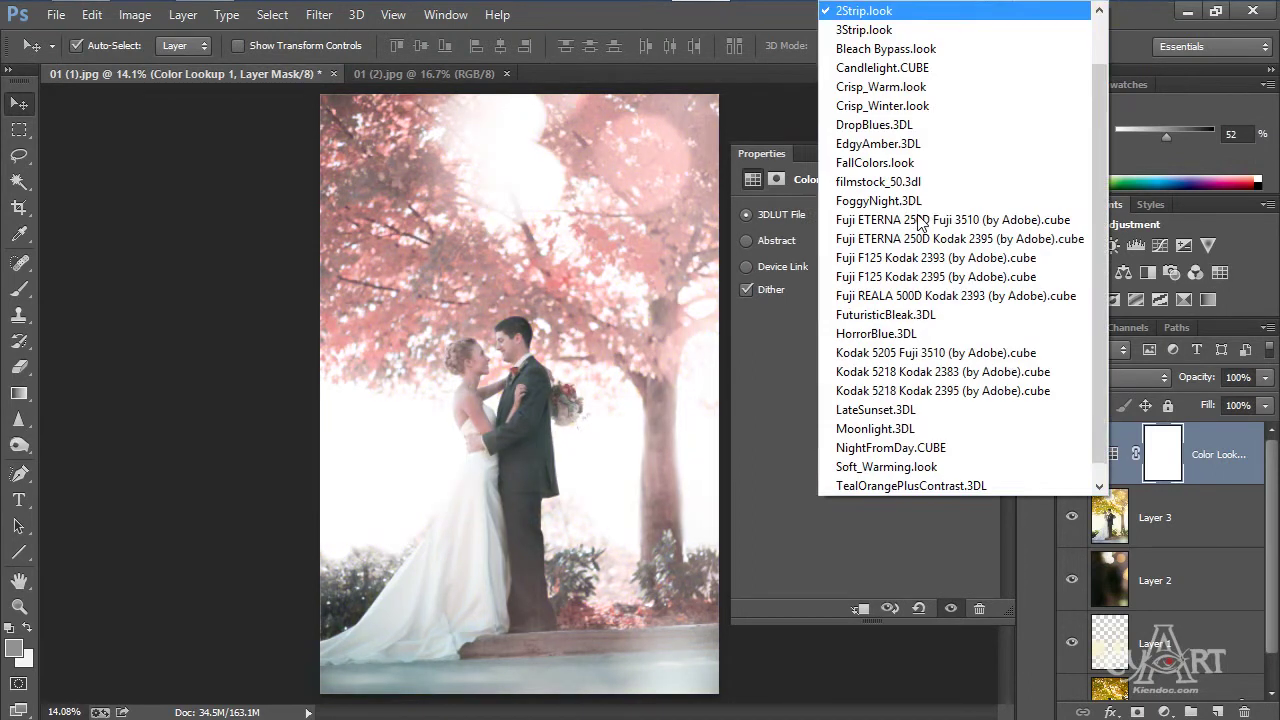
{"action": "left_click", "coordinate": [900, 102]}
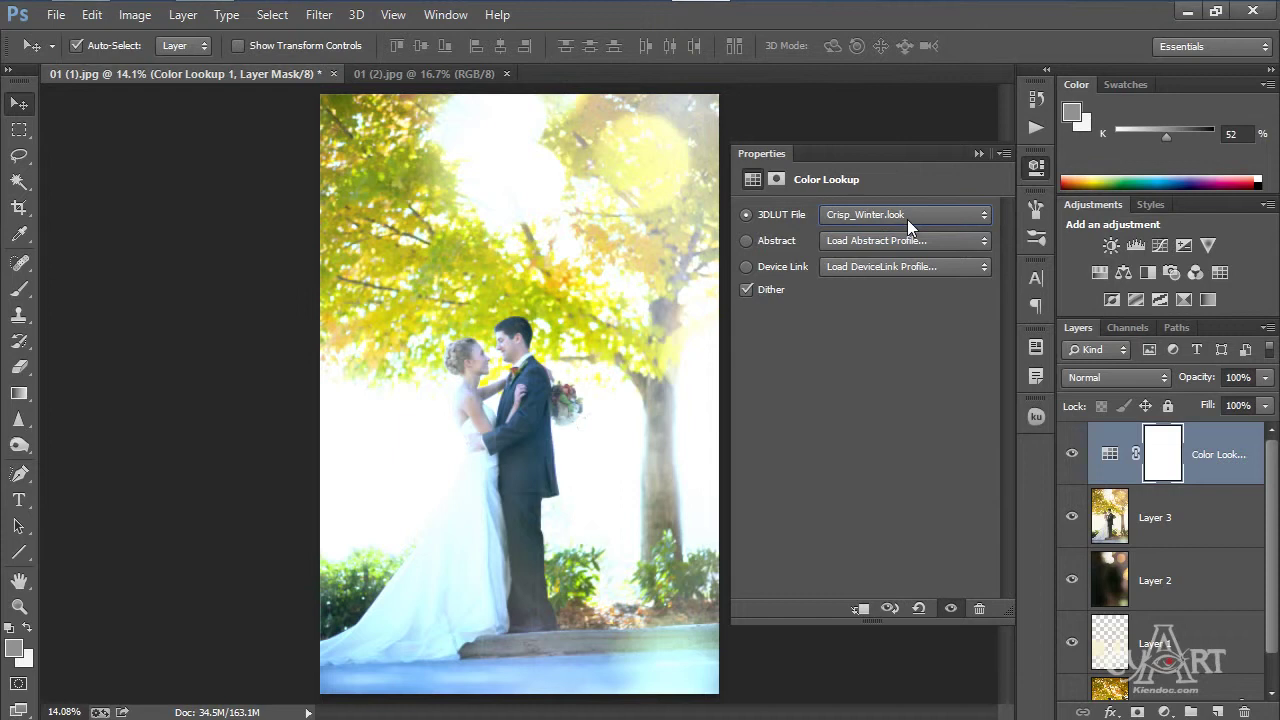
{"action": "left_click", "coordinate": [924, 217]}
{"action": "left_click", "coordinate": [888, 238]}
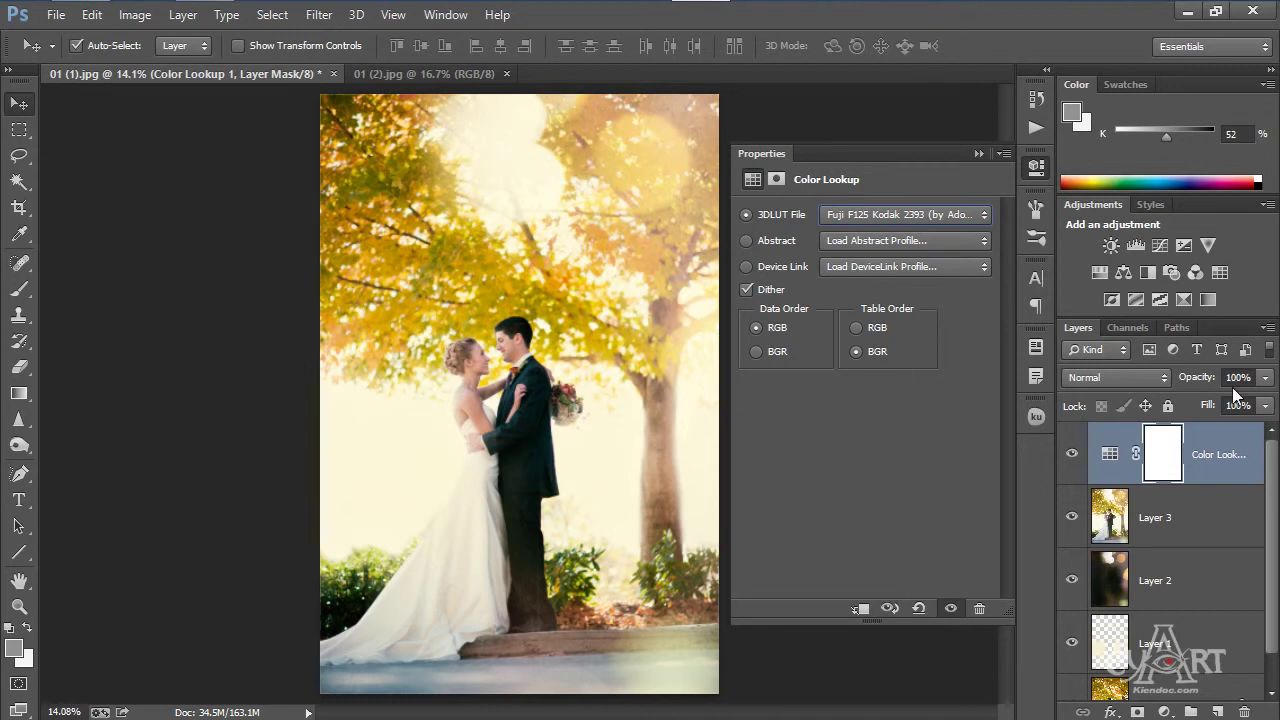
Try further 3D LUTs on the Color Lookup adjustment, delete the adjustment layer and collapse its properties.
{"action": "left_click", "coordinate": [1267, 378]}
{"action": "mouse_move", "coordinate": [1267, 405]}
{"action": "left_mouse_down"}
{"action": "mouse_move", "coordinate": [1214, 400]}
{"action": "mouse_move", "coordinate": [1274, 405]}
{"action": "left_mouse_up"}
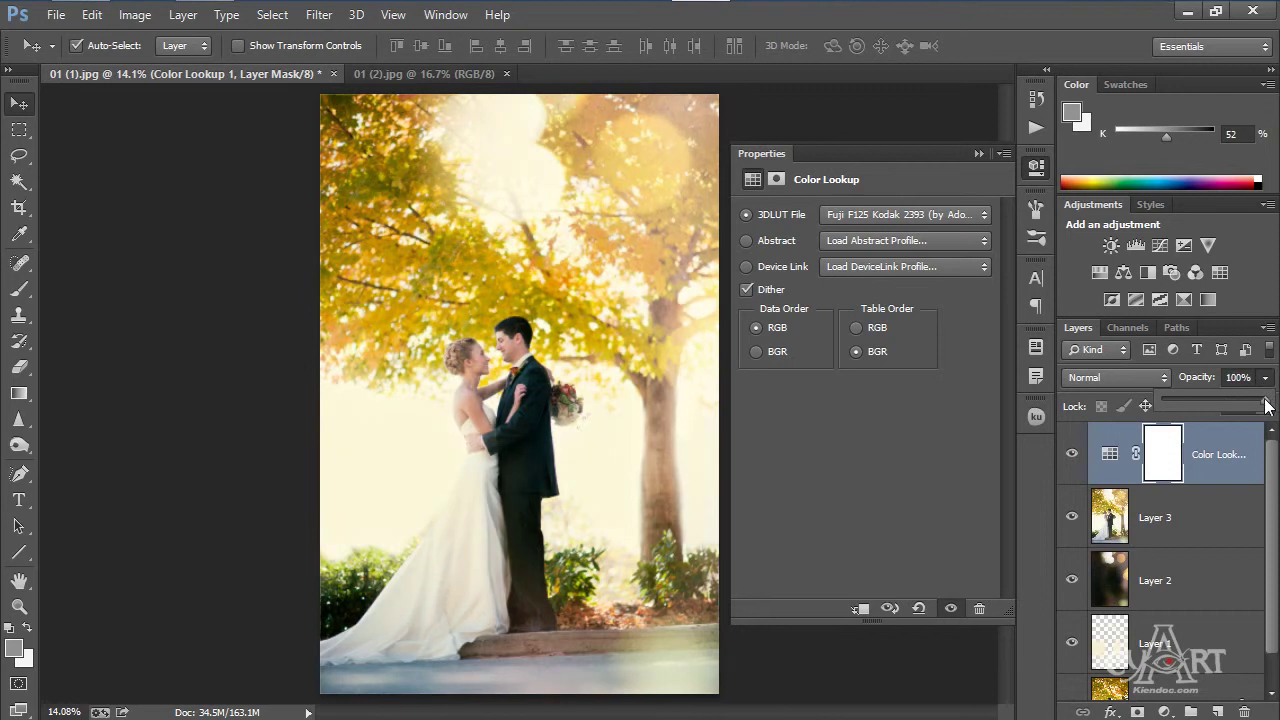
{"action": "left_click", "coordinate": [908, 215]}
{"action": "left_click", "coordinate": [886, 258]}
{"action": "left_click", "coordinate": [906, 216]}
{"action": "left_click", "coordinate": [886, 289]}
{"action": "mouse_move", "coordinate": [1265, 377]}
{"action": "left_mouse_down"}
{"action": "mouse_move", "coordinate": [1218, 402]}
{"action": "mouse_move", "coordinate": [1266, 401]}
{"action": "left_mouse_up"}
{"action": "left_click_drag", "start_coordinate": [1243, 459], "coordinate": [1245, 712]}
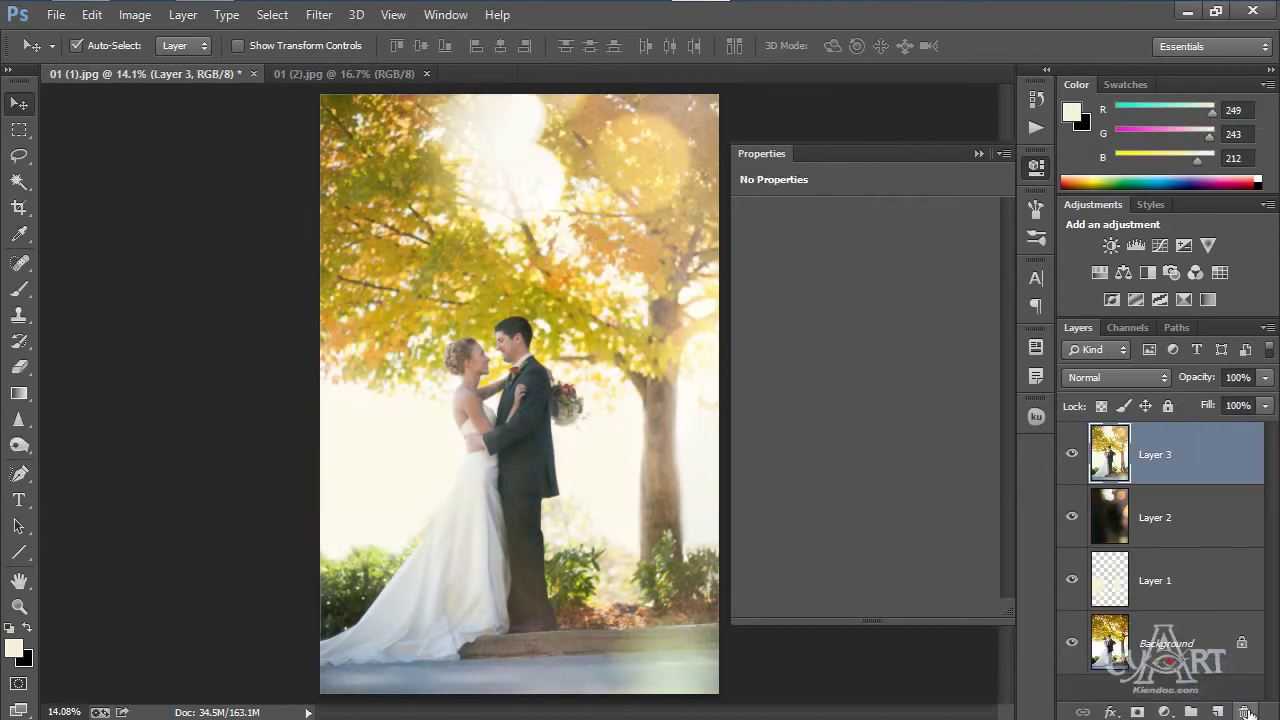
{"action": "left_click", "coordinate": [978, 153]}
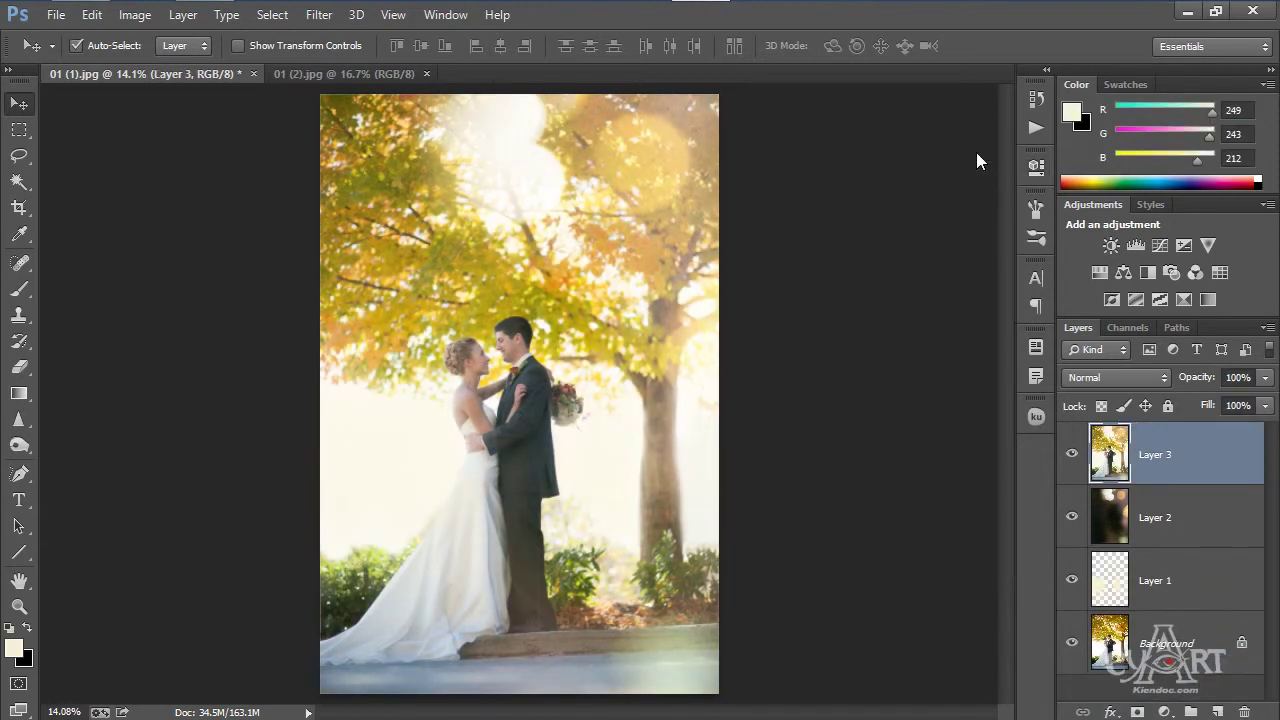